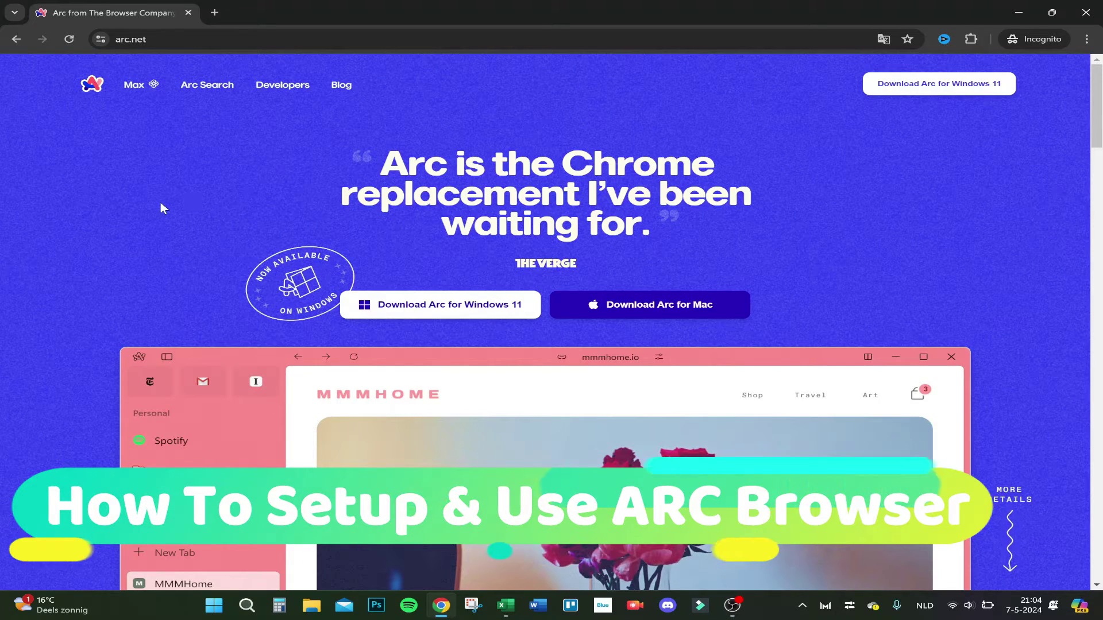
# Step: Save the Arc for Windows 11 installer, ArcInstaller.exe, from arc.net in Chrome
pyautogui.scroll(-3, 200, 186)
pyautogui.scroll(3, 177, 233)
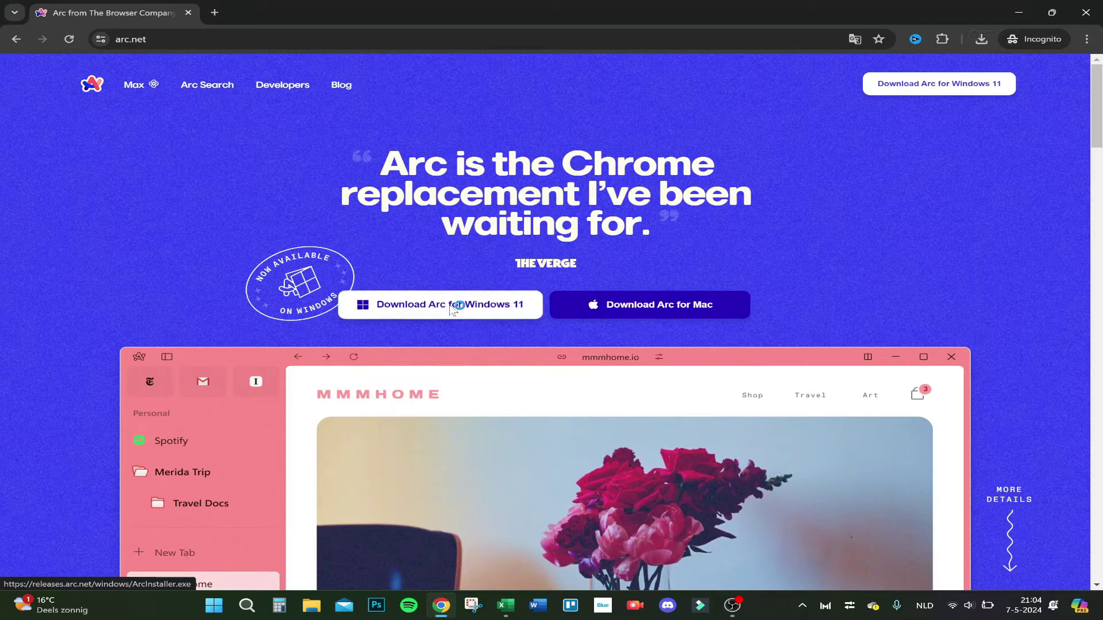
pyautogui.press('Return')
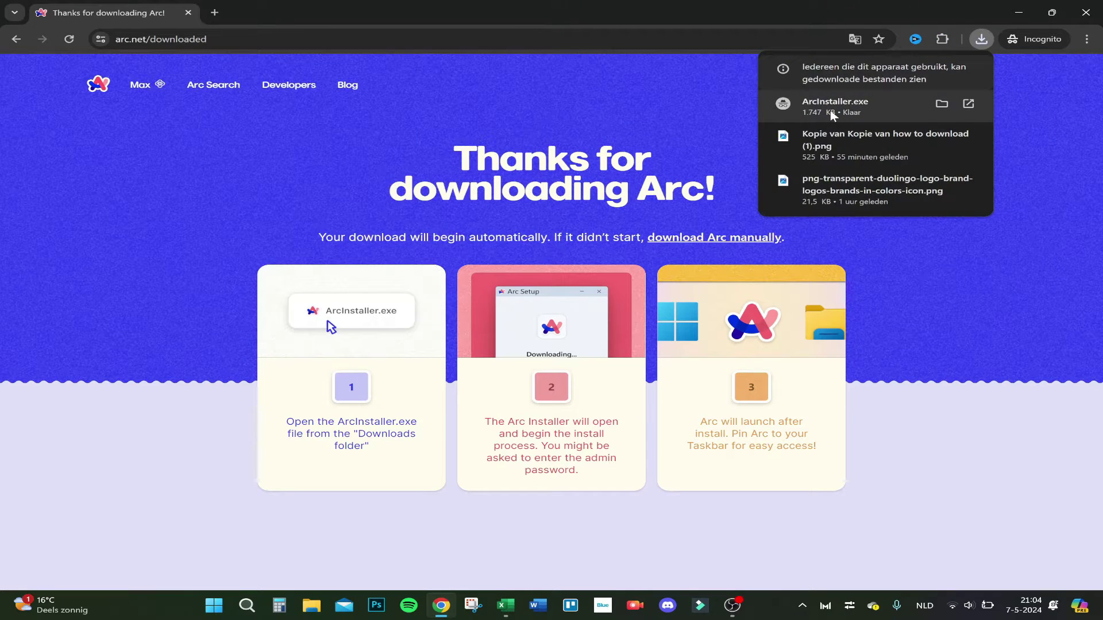
# Step: Launch ArcInstaller.exe from Chrome's downloads and move the setup window toward the screen centre
pyautogui.click(832, 115)
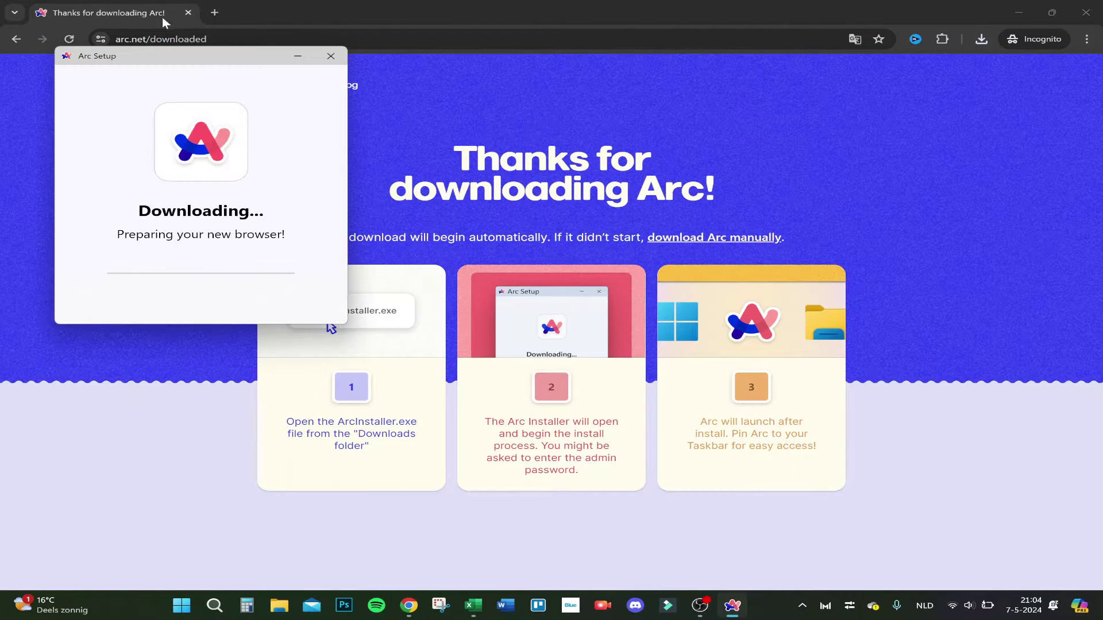
pyautogui.moveTo(165, 81); pyautogui.dragTo(497, 177)
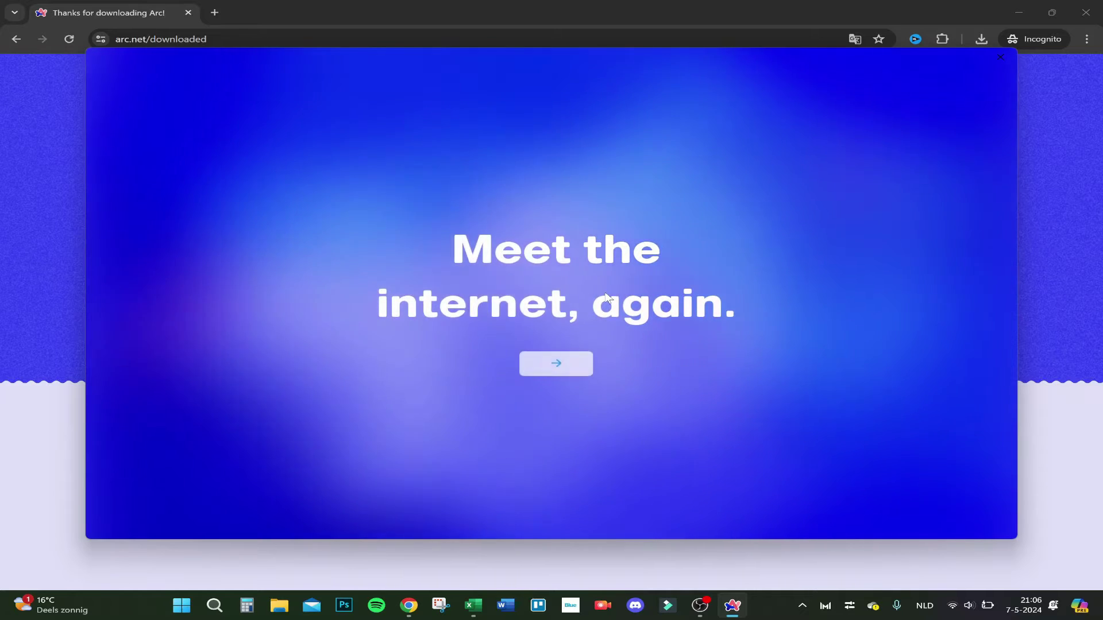
# Step: Start onboarding and enter the account holder's name and e-mail address in the sign-up form
pyautogui.click(547, 362)
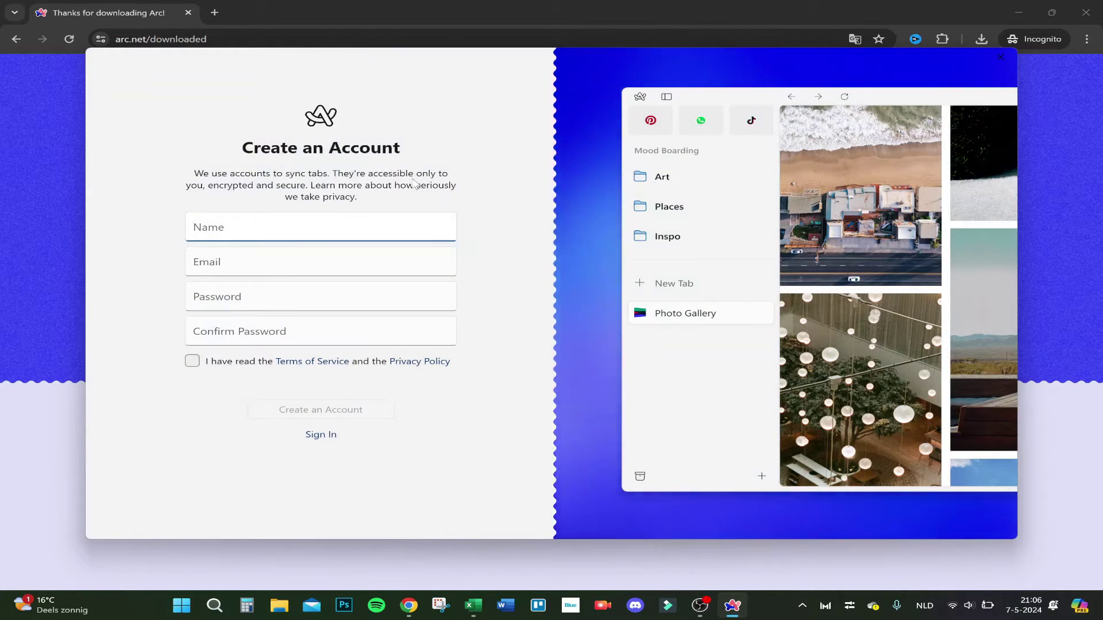
pyautogui.write('Jorn')
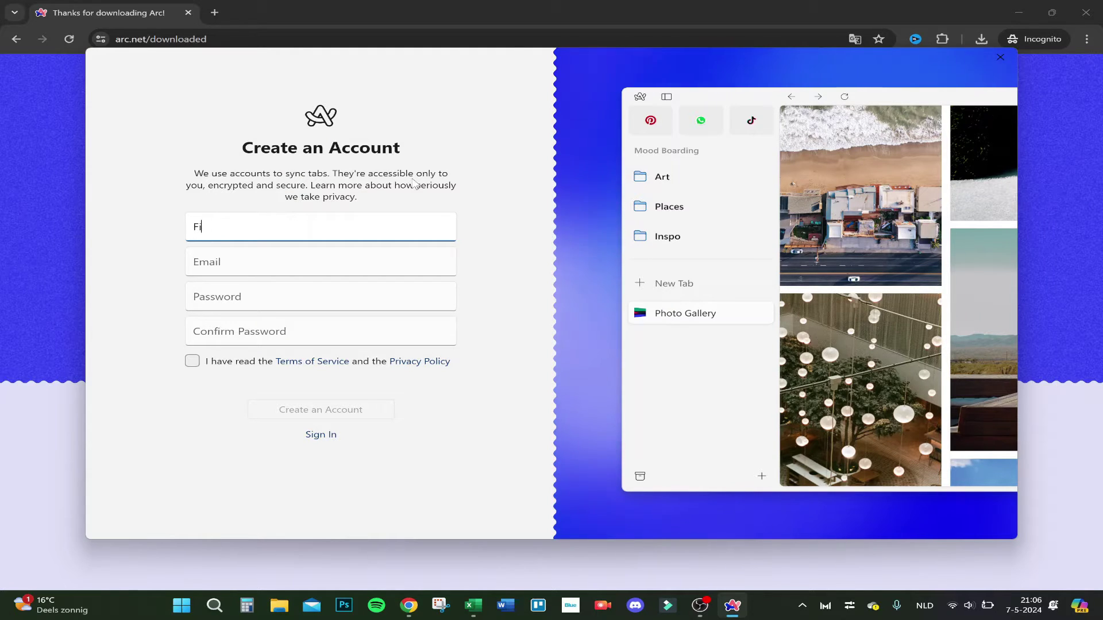
pyautogui.press('BackSpace')
pyautogui.press('BackSpace')
pyautogui.press('BackSpace')
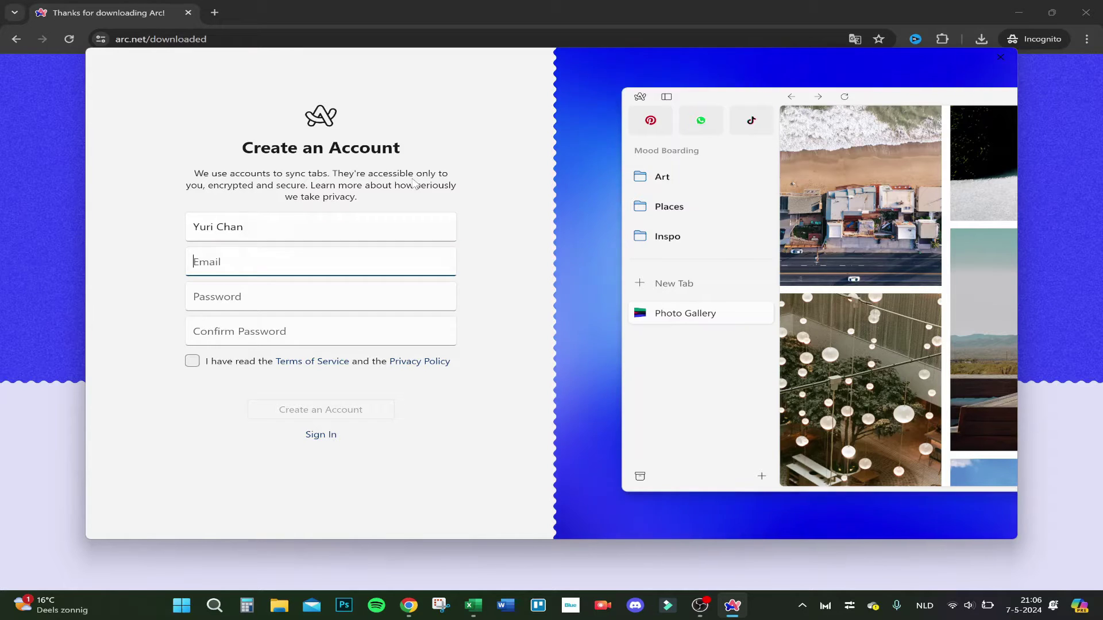
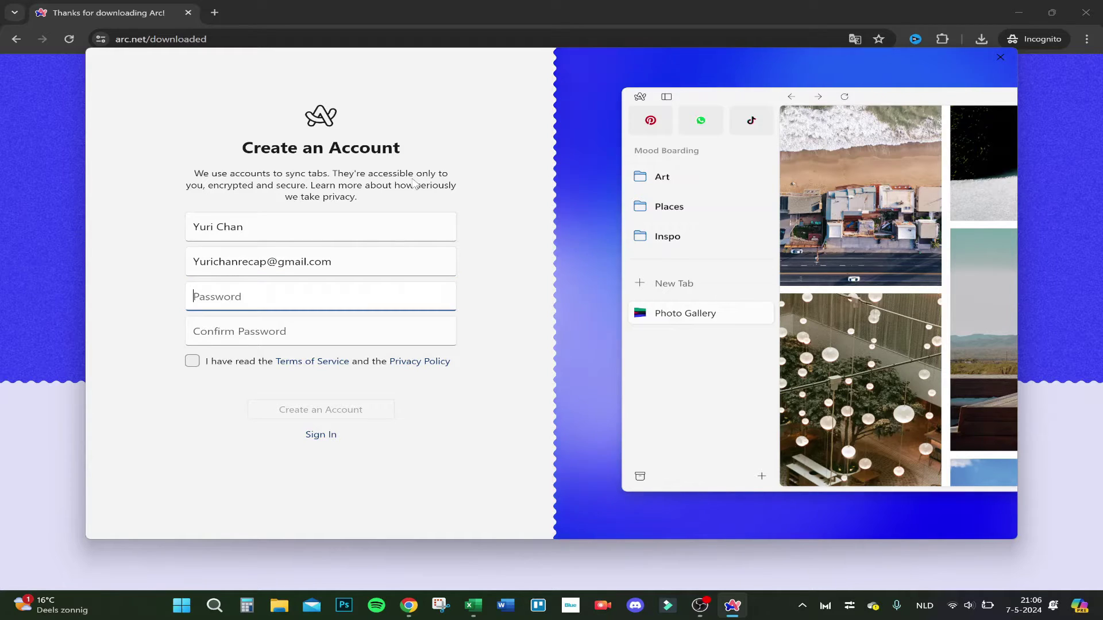
pyautogui.write('yurich')
# Step: Enter and confirm the account password, accept the terms, and create the Arc account
pyautogui.press('BackSpace')
pyautogui.press('BackSpace')
pyautogui.press('BackSpace')
pyautogui.press('BackSpace')
pyautogui.press('BackSpace')
pyautogui.press('BackSpace')
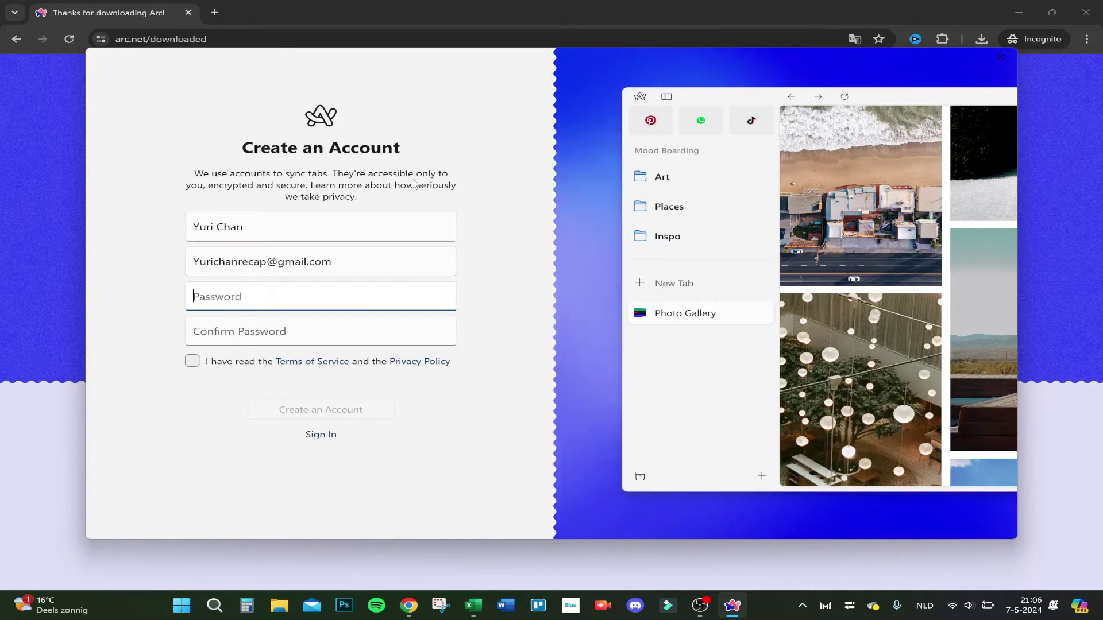
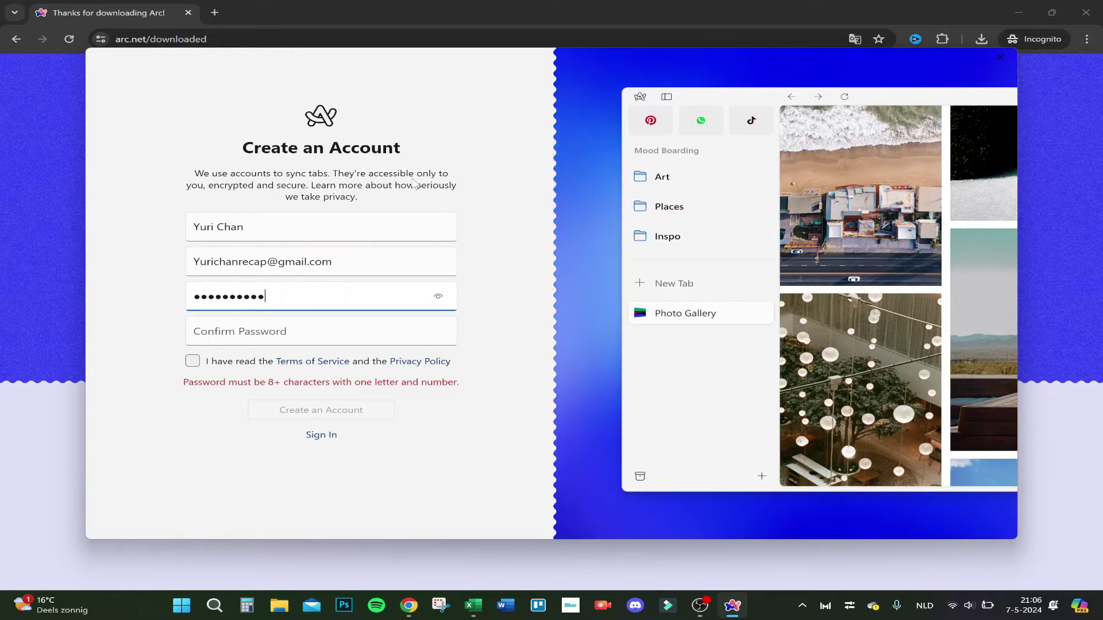
pyautogui.press('Tab')
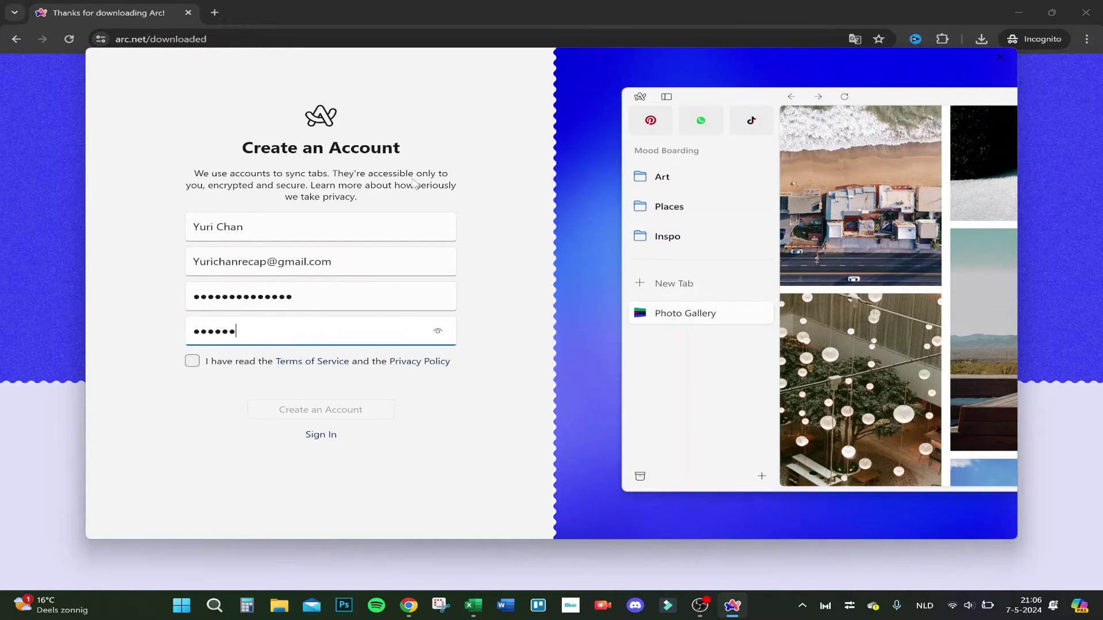
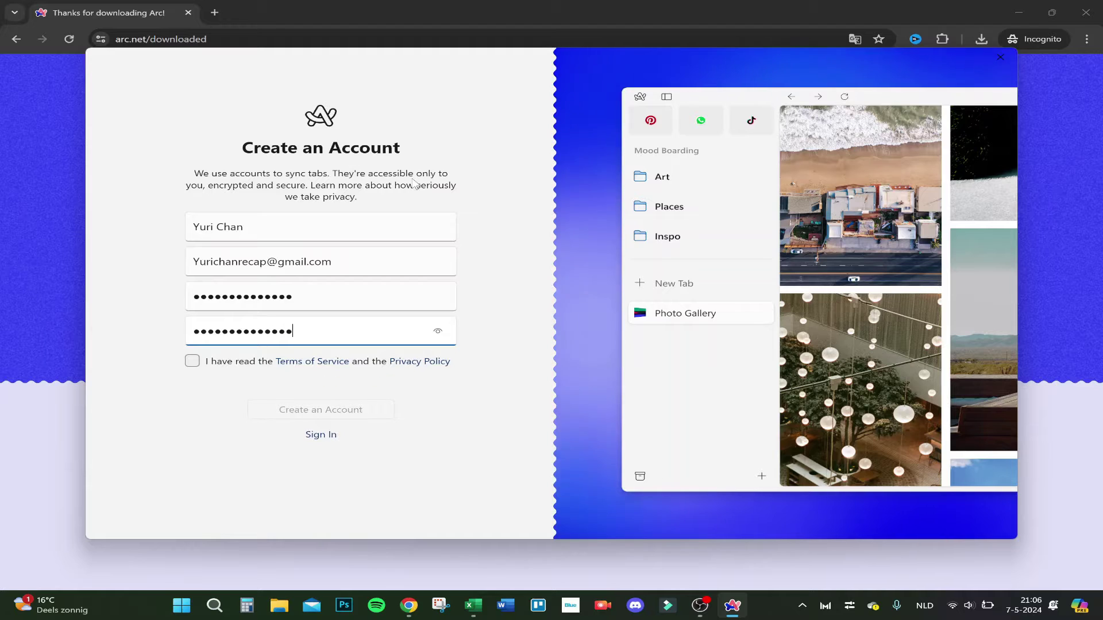
pyautogui.click(192, 362)
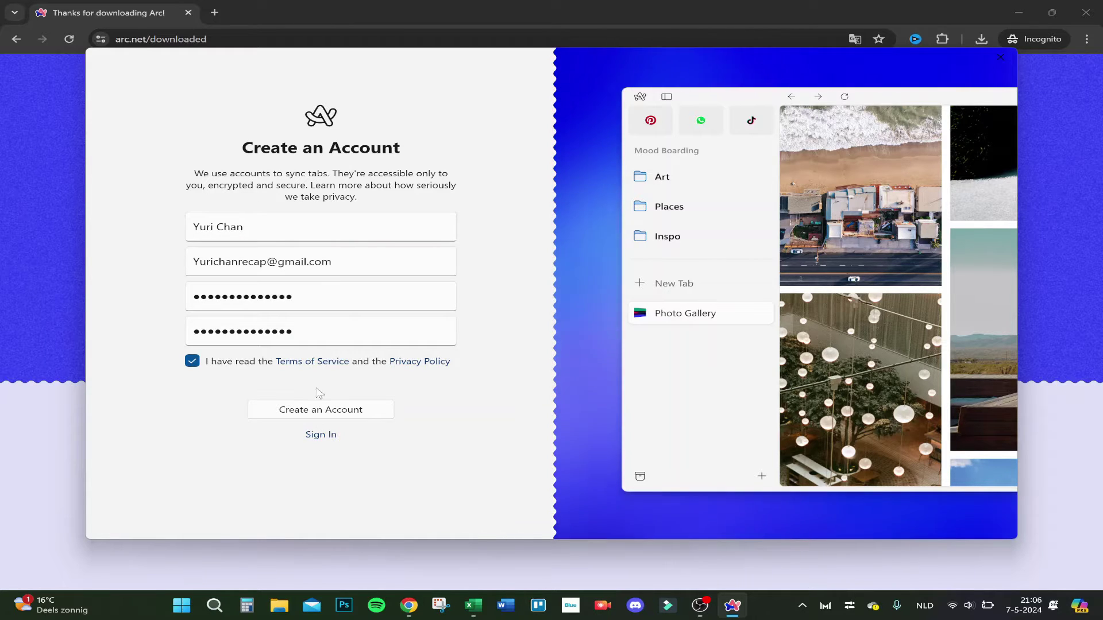
pyautogui.click(304, 415)
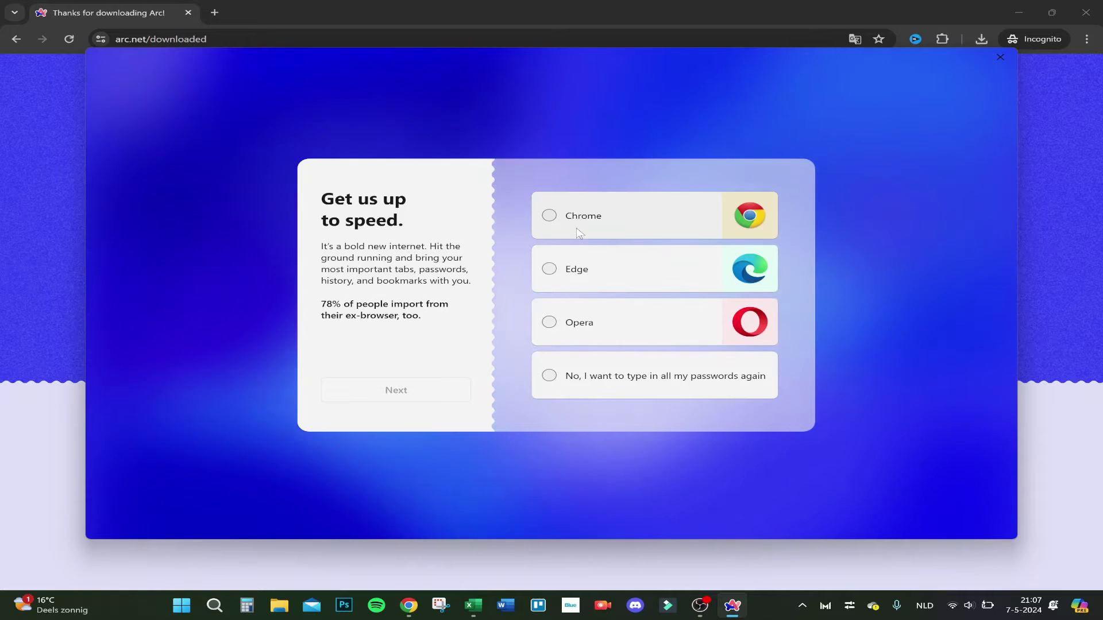
# Step: Skip importing from another browser and make Arc the default browser
pyautogui.click(580, 235)
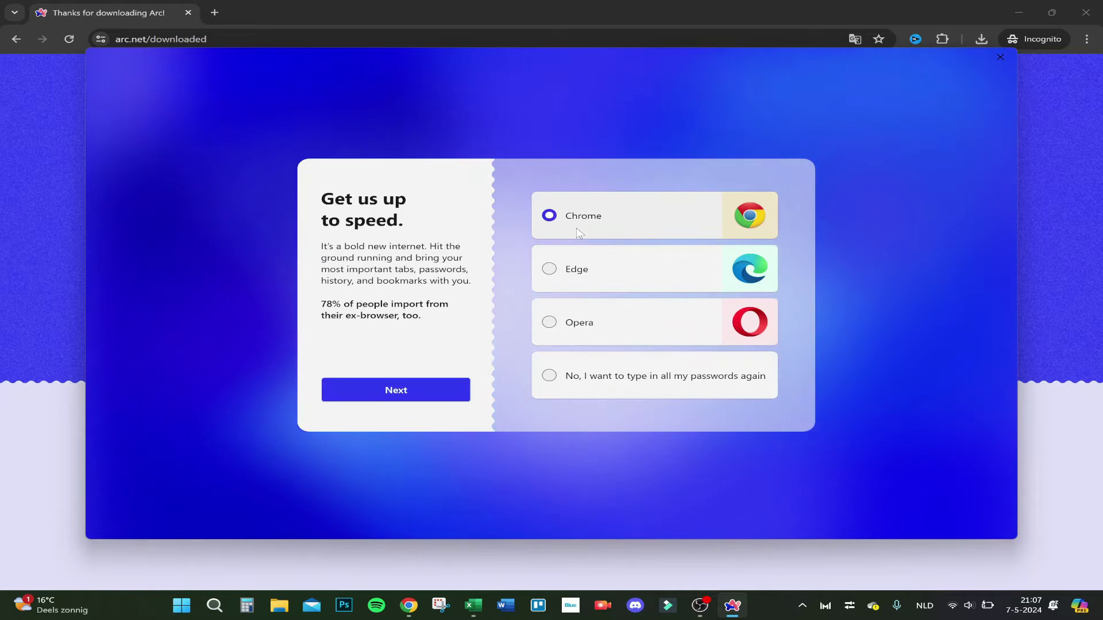
pyautogui.click(592, 396)
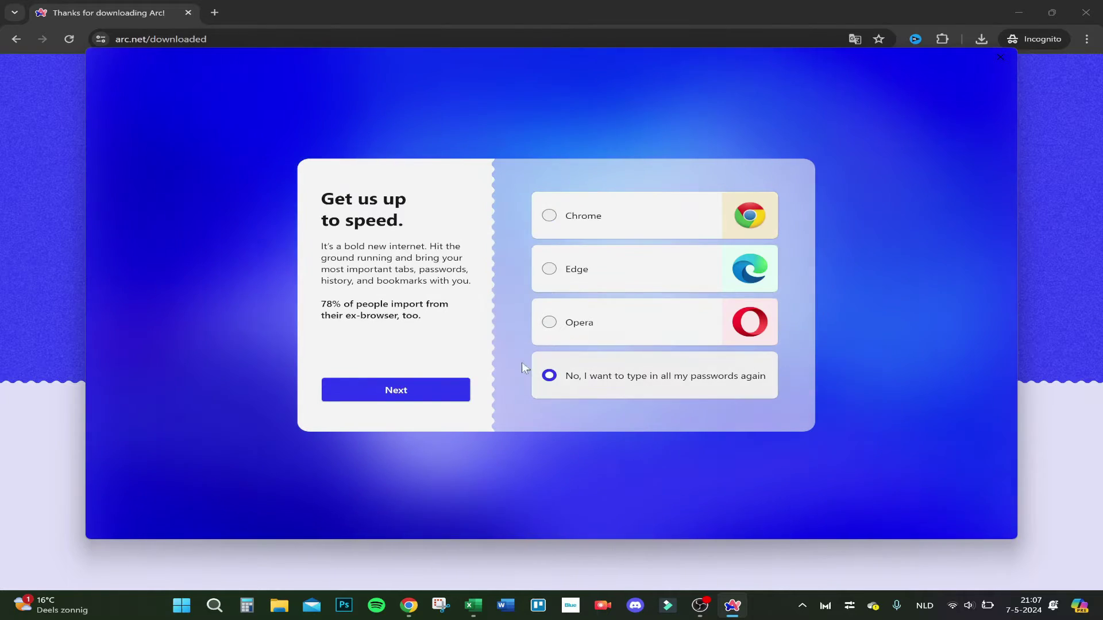
pyautogui.click(382, 387)
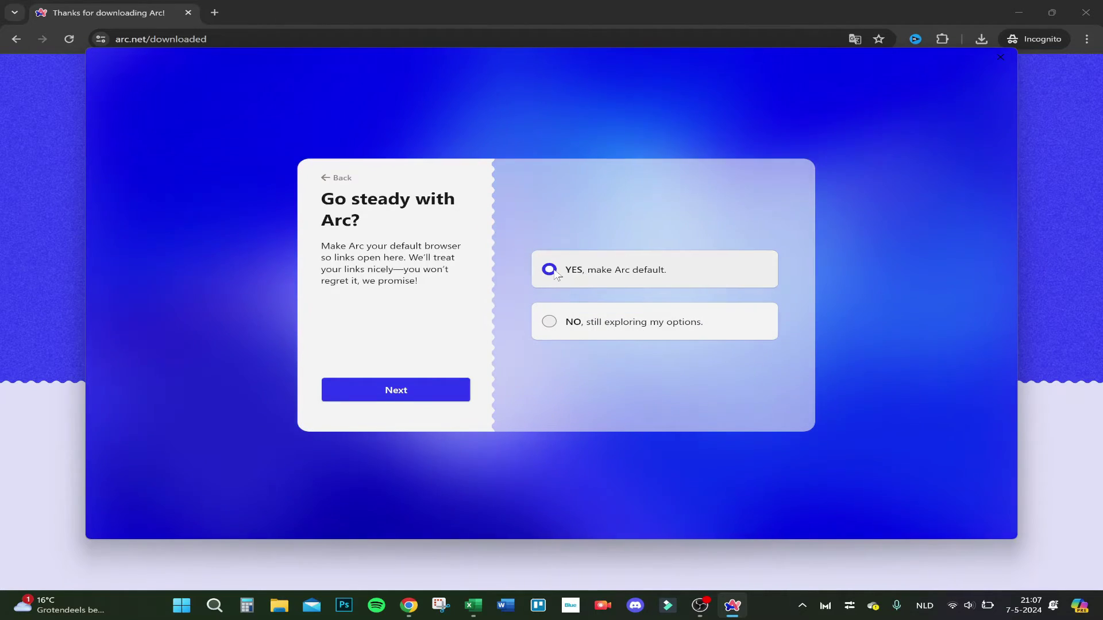
pyautogui.click(384, 391)
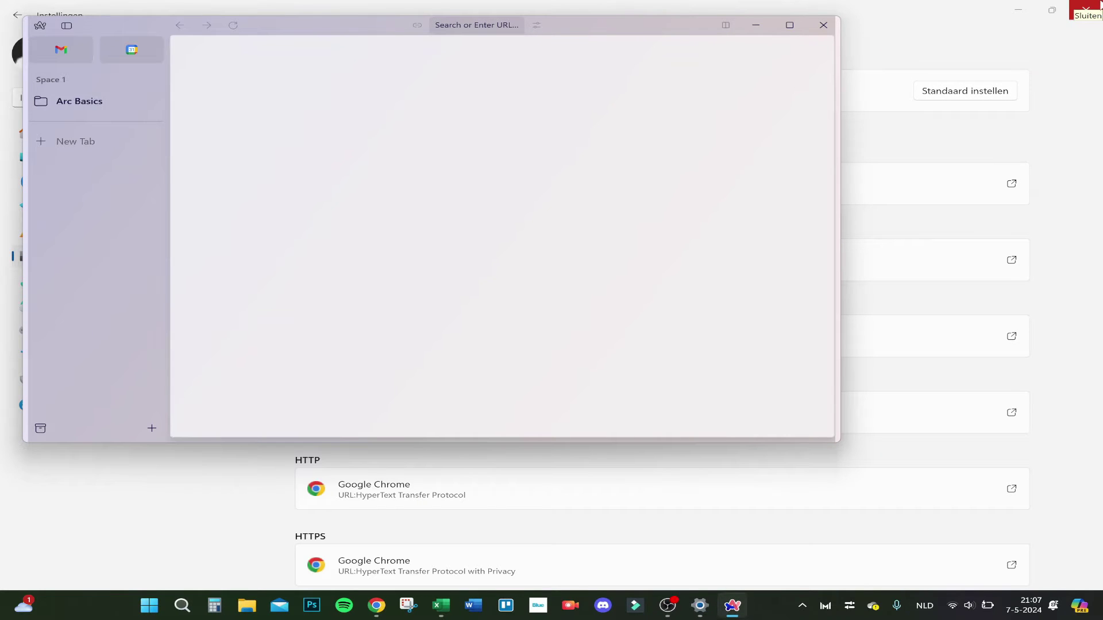
# Step: Close the Windows Default apps settings for Arc without changing anything
pyautogui.click(1099, 6)
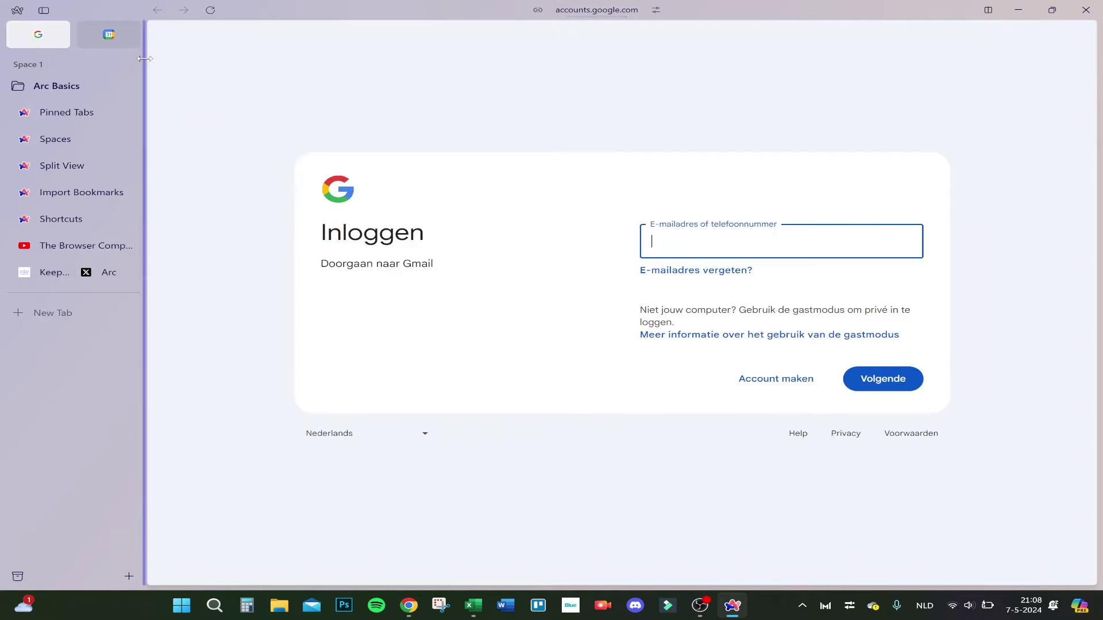
# Step: Switch to Calendar, open the Pinned Tabs help article, then collapse the Arc Basics folder
pyautogui.click(125, 37)
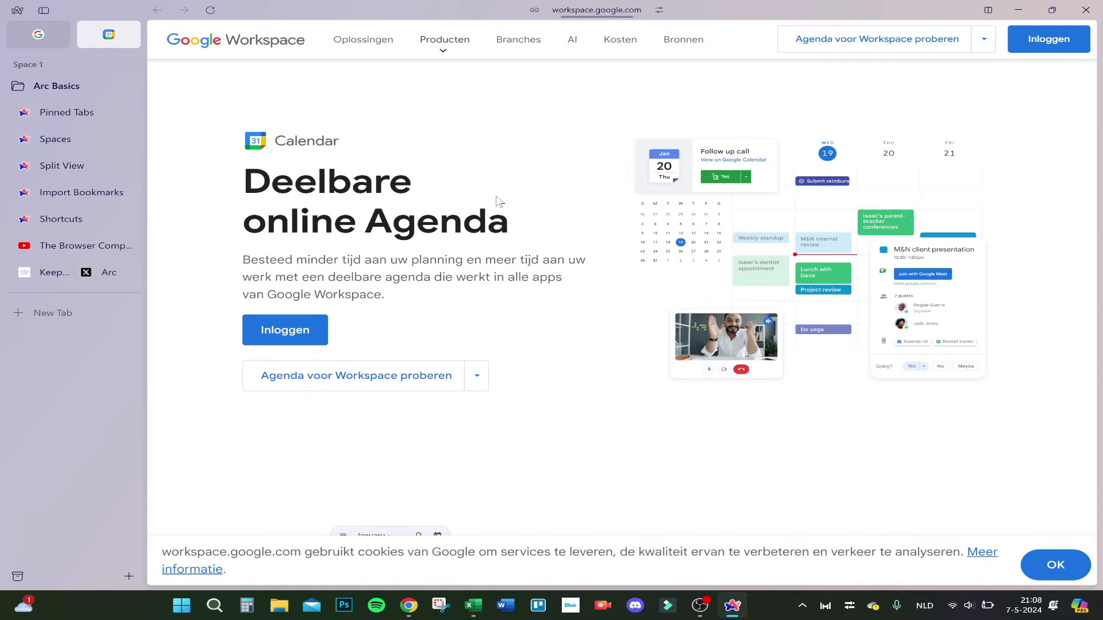
pyautogui.click(74, 118)
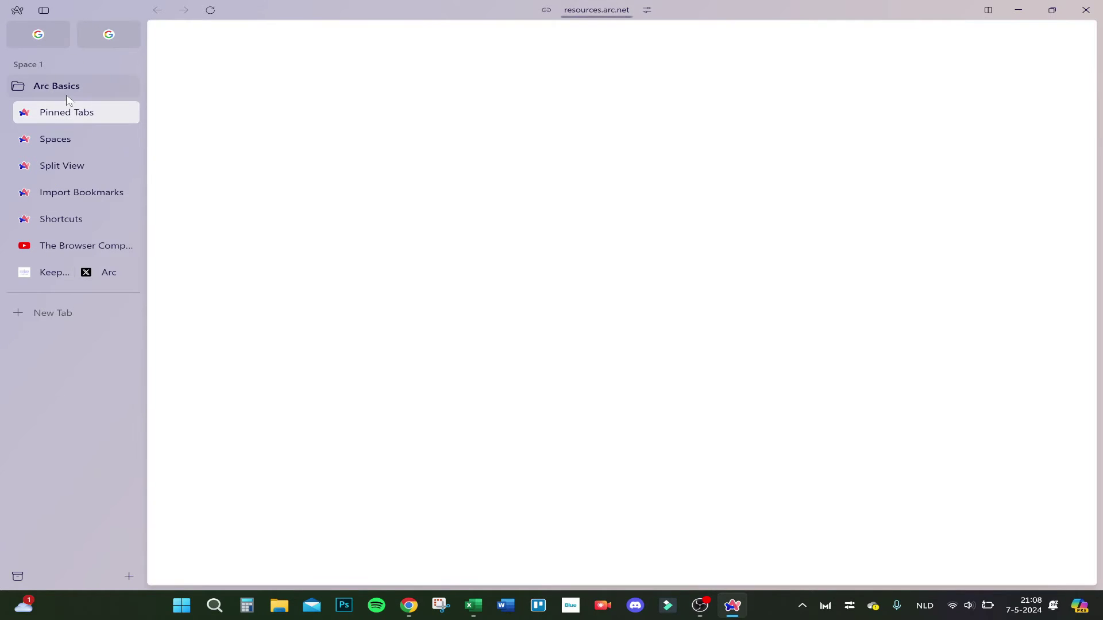
pyautogui.click(67, 95)
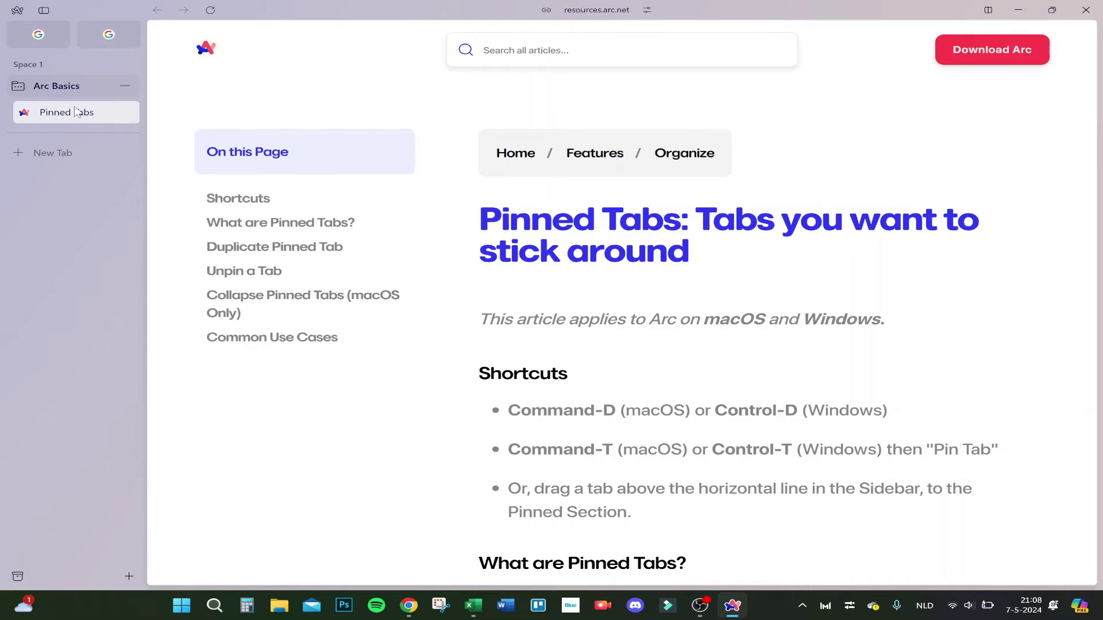
# Step: Use the article's contents links to reach the Duplicate Pinned Tab and Unpin a Tab sections
pyautogui.click(266, 195)
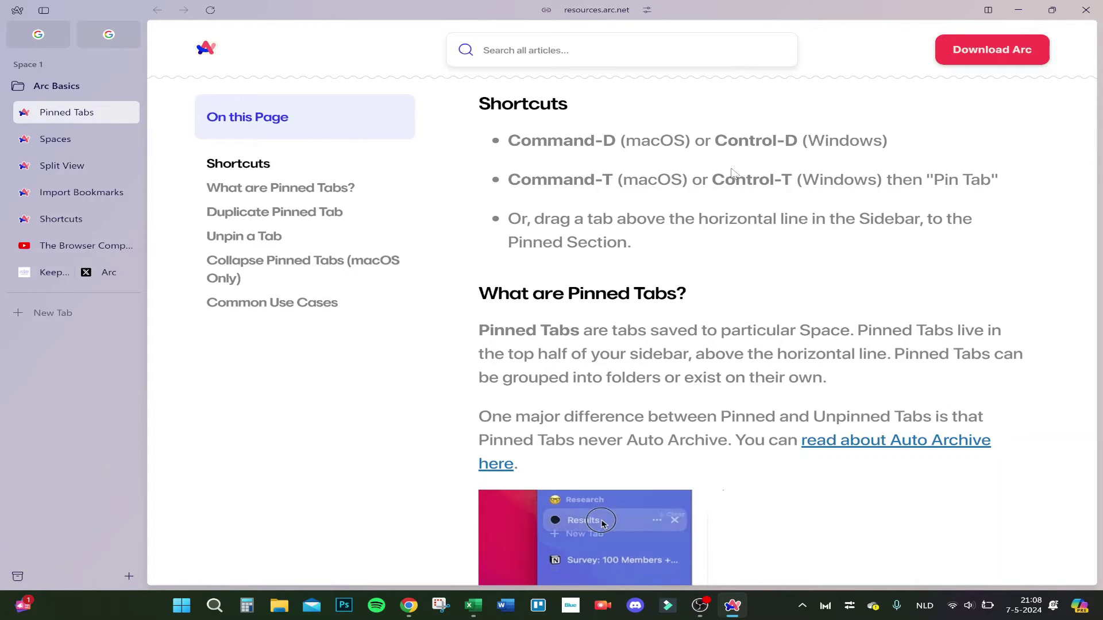
pyautogui.click(289, 190)
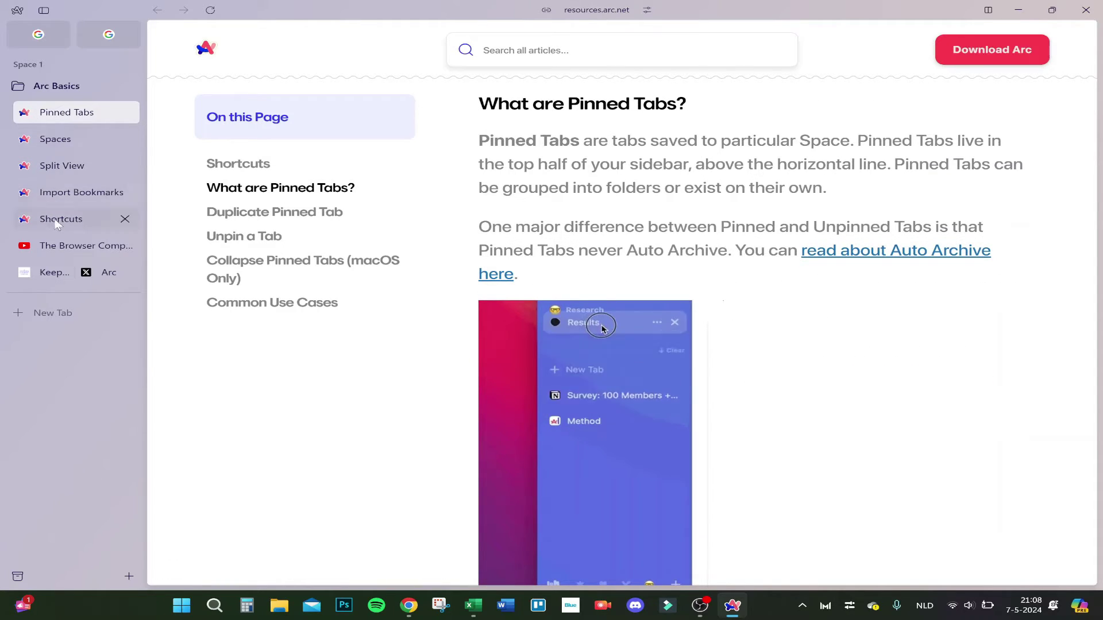
pyautogui.click(302, 212)
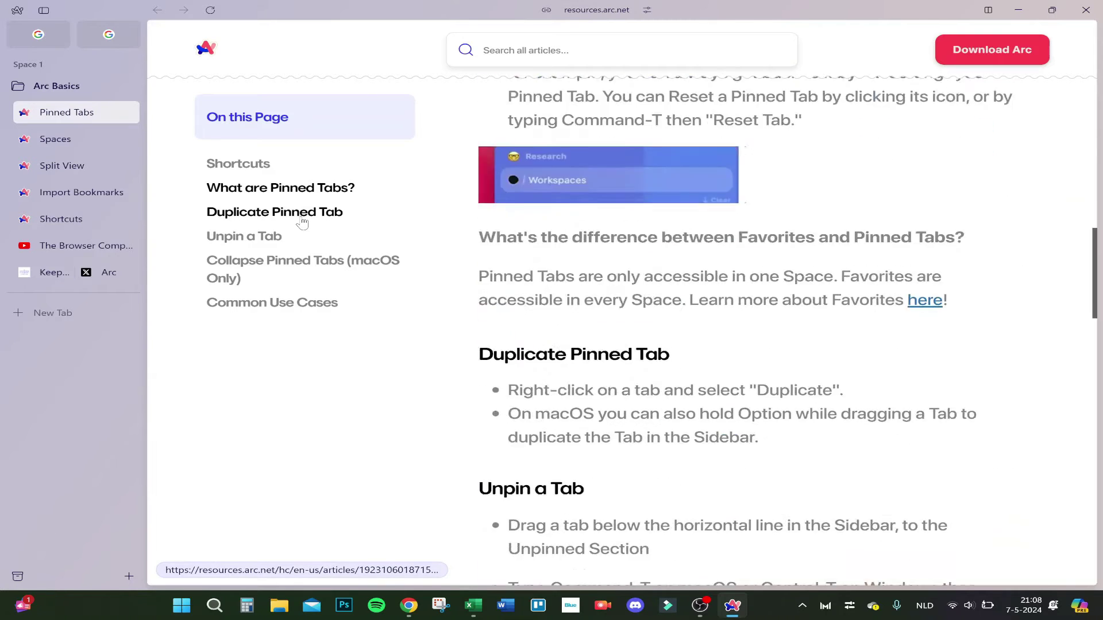
pyautogui.scroll(-2, 641, 279)
pyautogui.scroll(1, 640, 278)
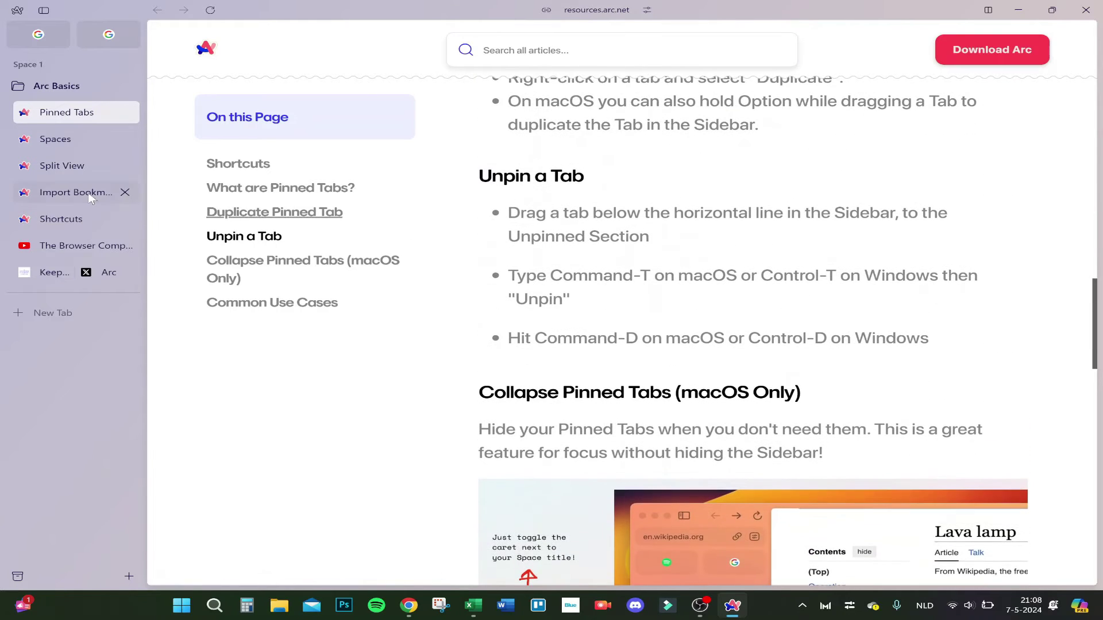
# Step: Duplicate the Import Bookmarks tab, then open it in Split View and close that view
pyautogui.rightClick(88, 193)
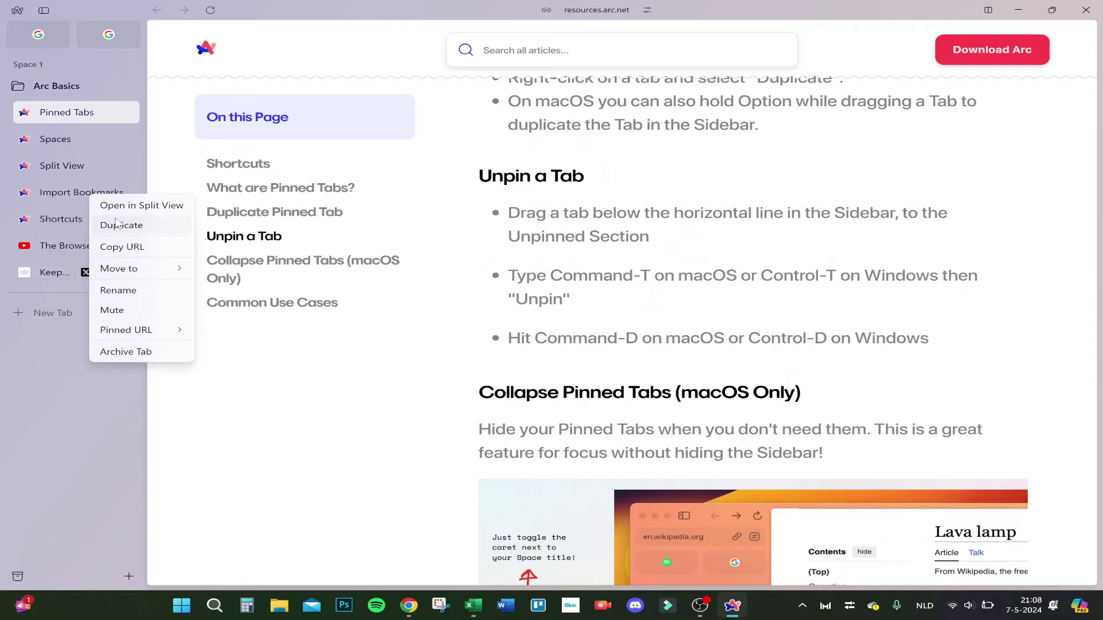
pyautogui.click(138, 225)
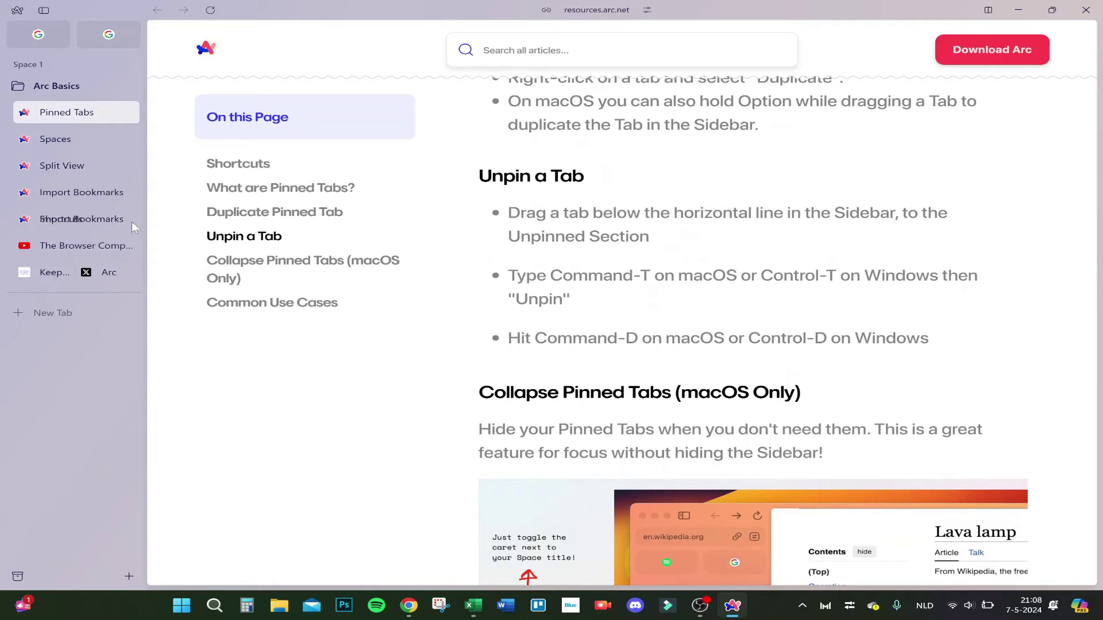
pyautogui.rightClick(78, 198)
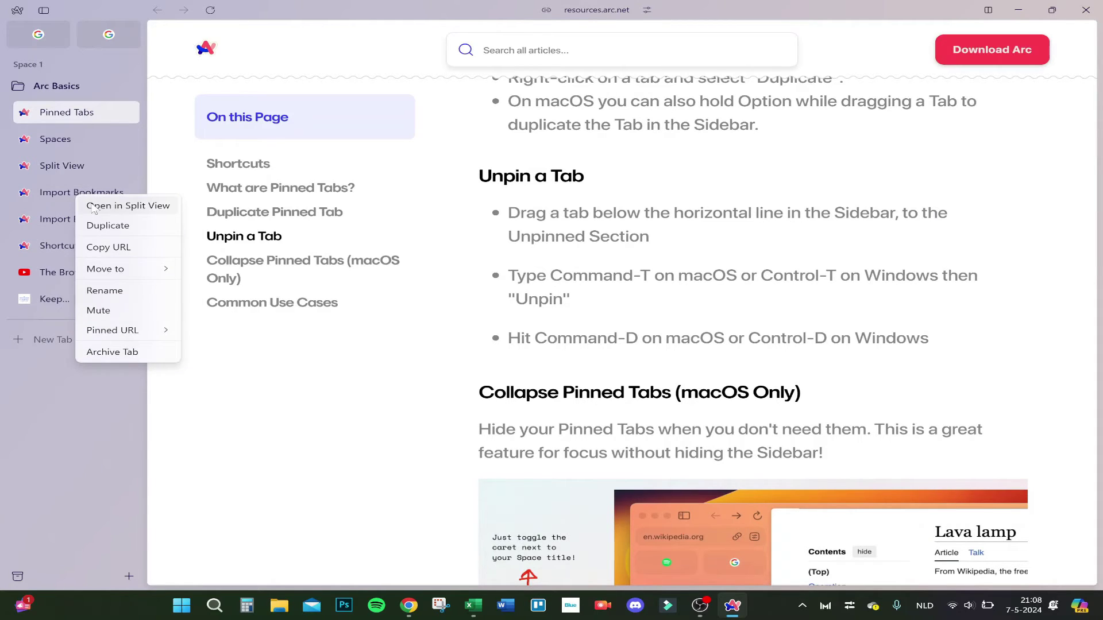
pyautogui.click(94, 207)
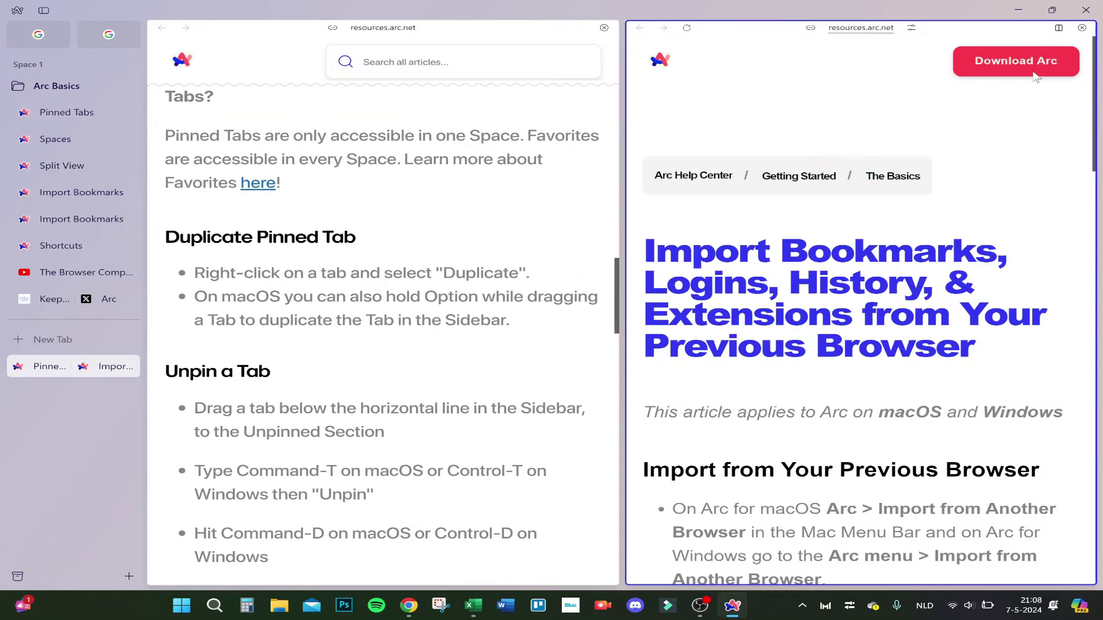
pyautogui.hotkey('ctrl', 'w')
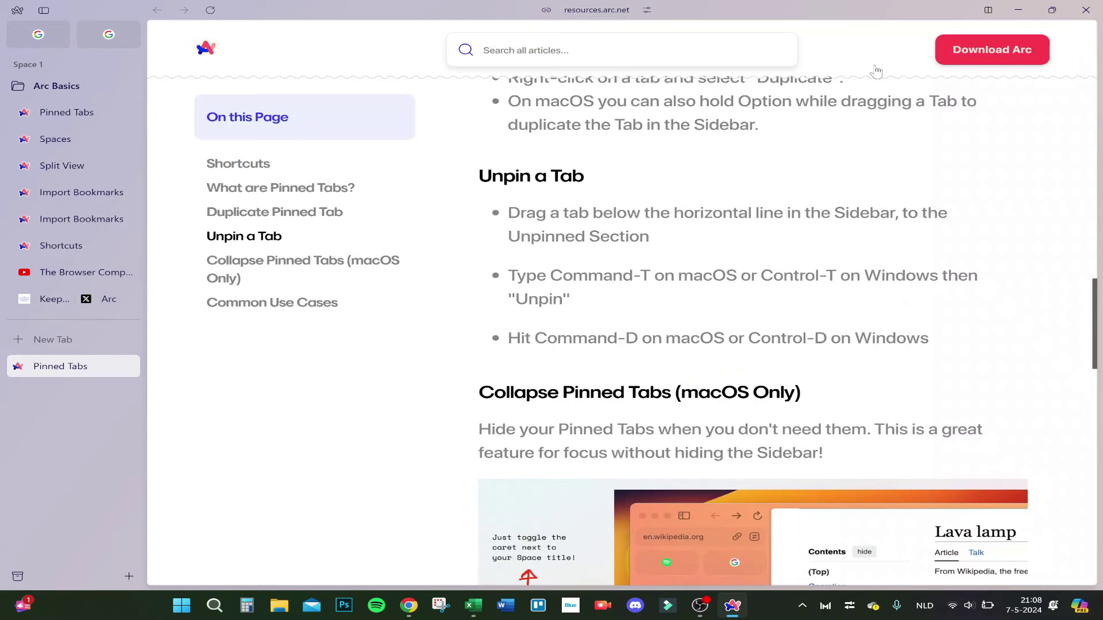
# Step: Mute and then unmute the renamed 'New favorit book…' tab
pyautogui.rightClick(67, 195)
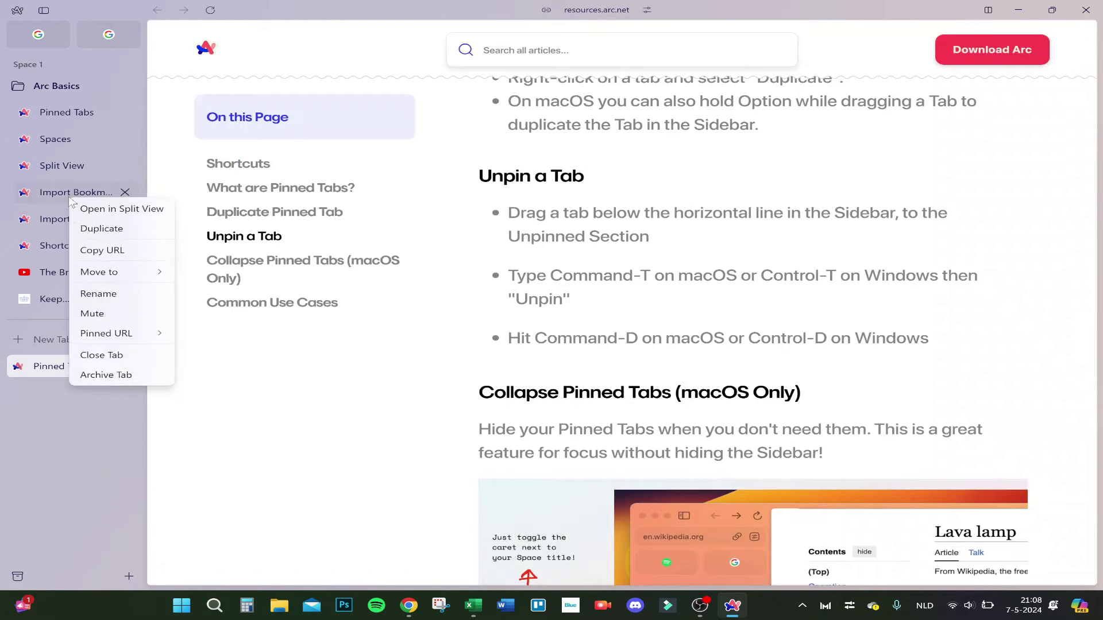
pyautogui.press('Escape')
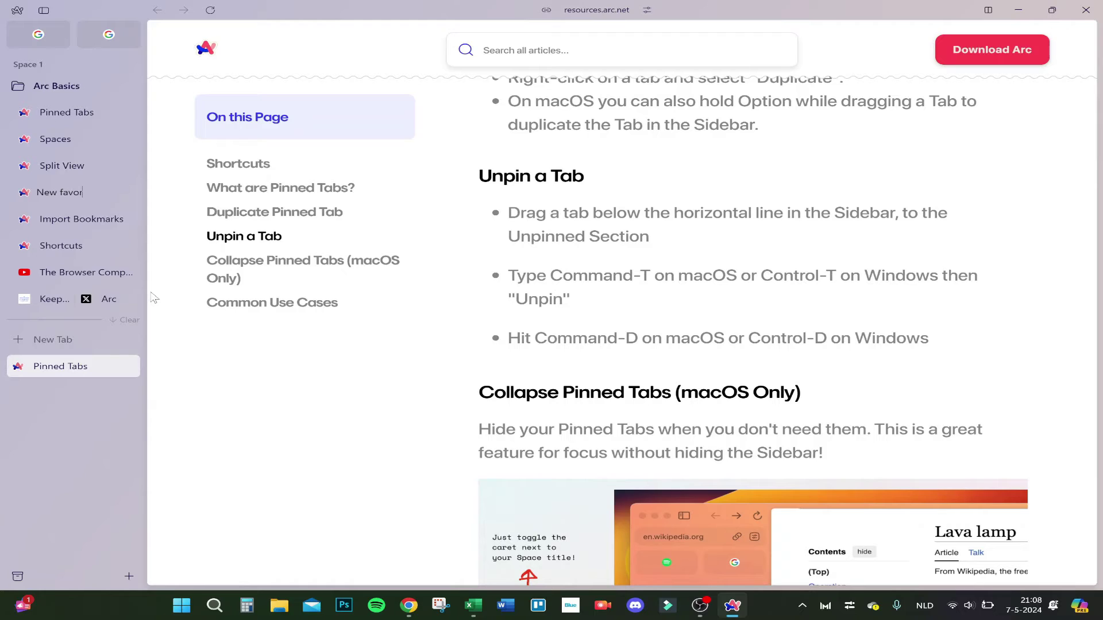
pyautogui.rightClick(125, 192)
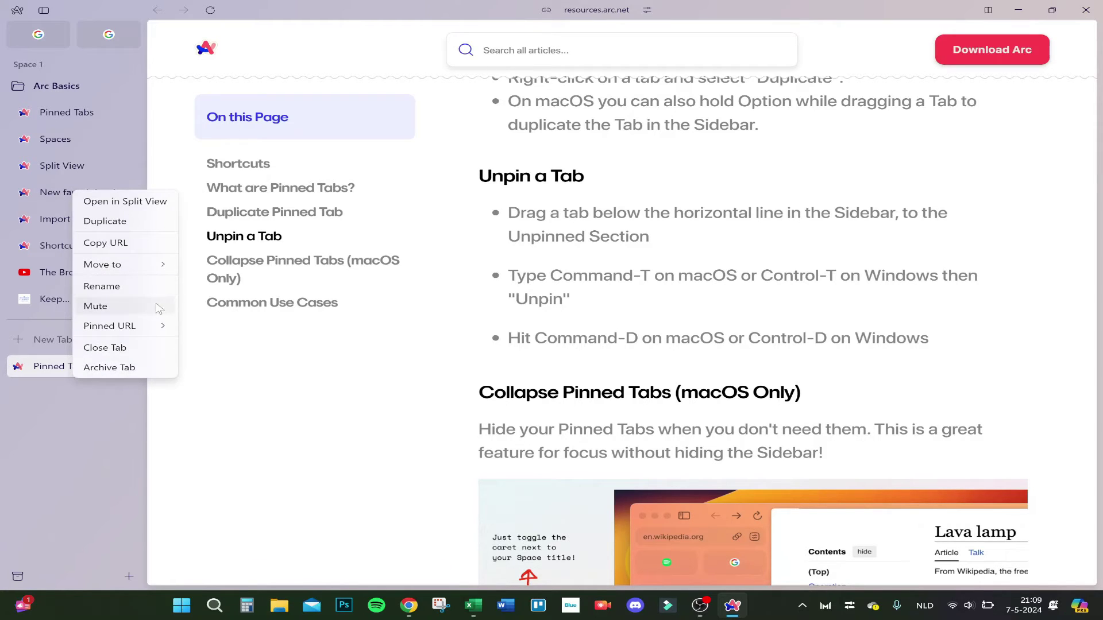
pyautogui.click(123, 309)
pyautogui.rightClick(79, 194)
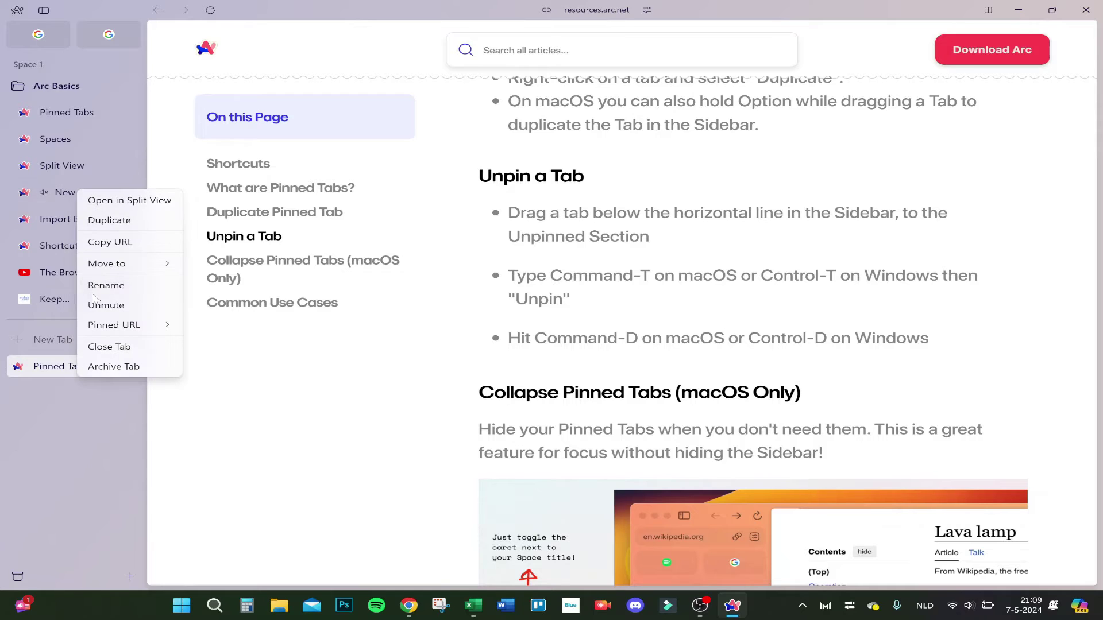
pyautogui.click(95, 303)
# Step: Jump the Pinned Tabs article to its Collapse Pinned Tabs section
pyautogui.rightClick(68, 200)
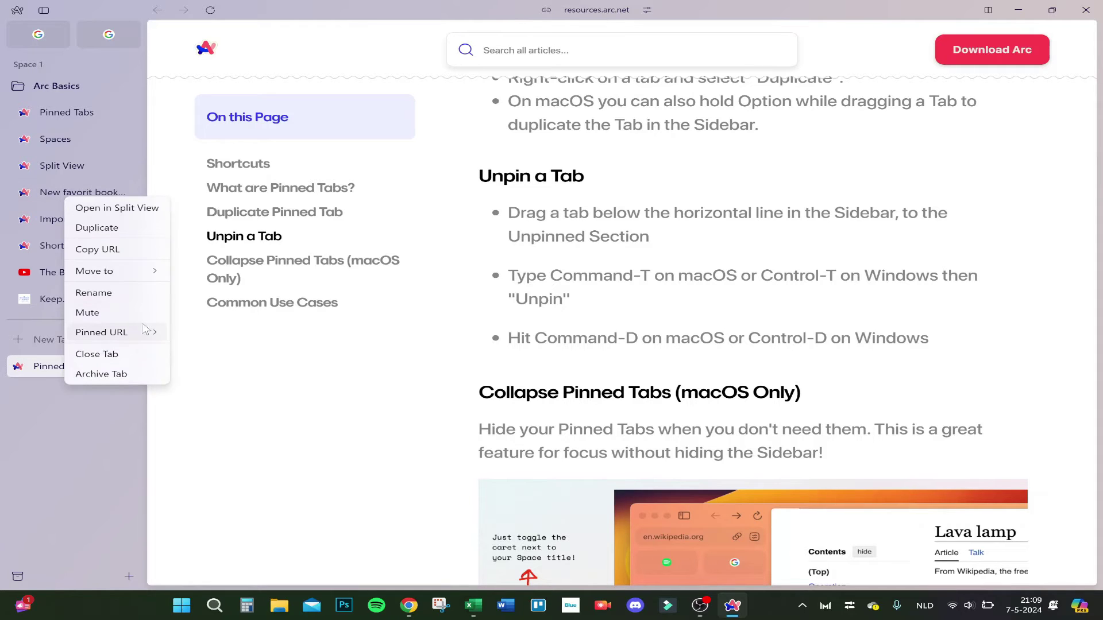
pyautogui.moveTo(150, 332)
pyautogui.click(390, 262)
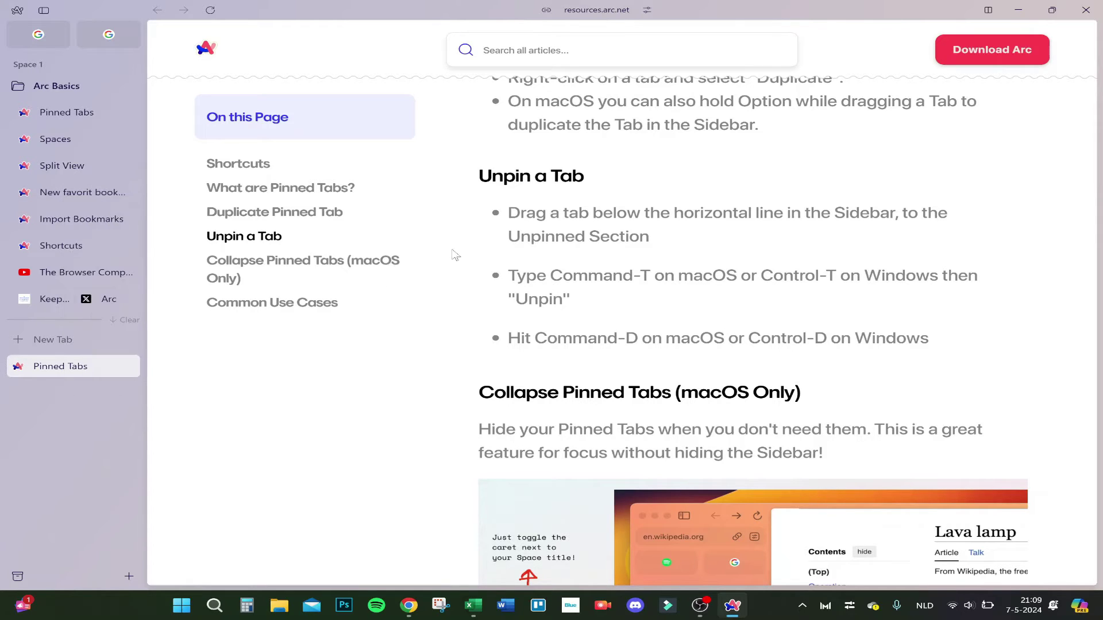
pyautogui.click(348, 261)
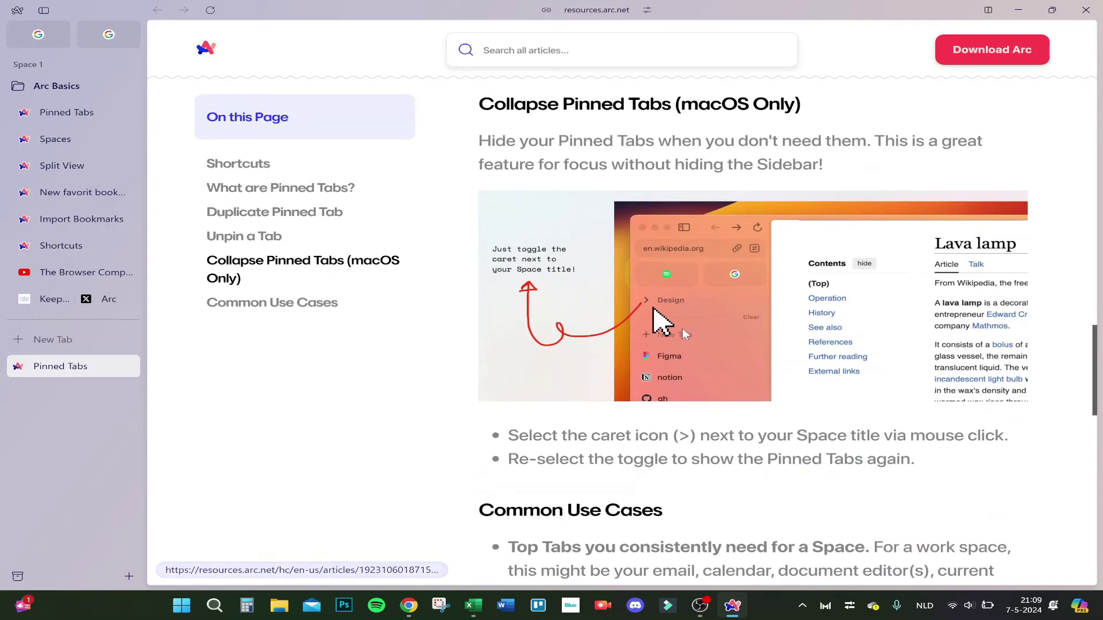
# Step: Add an Untitled nested folder and a second one named NEW FOLDER inside Arc Basics
pyautogui.click(78, 85)
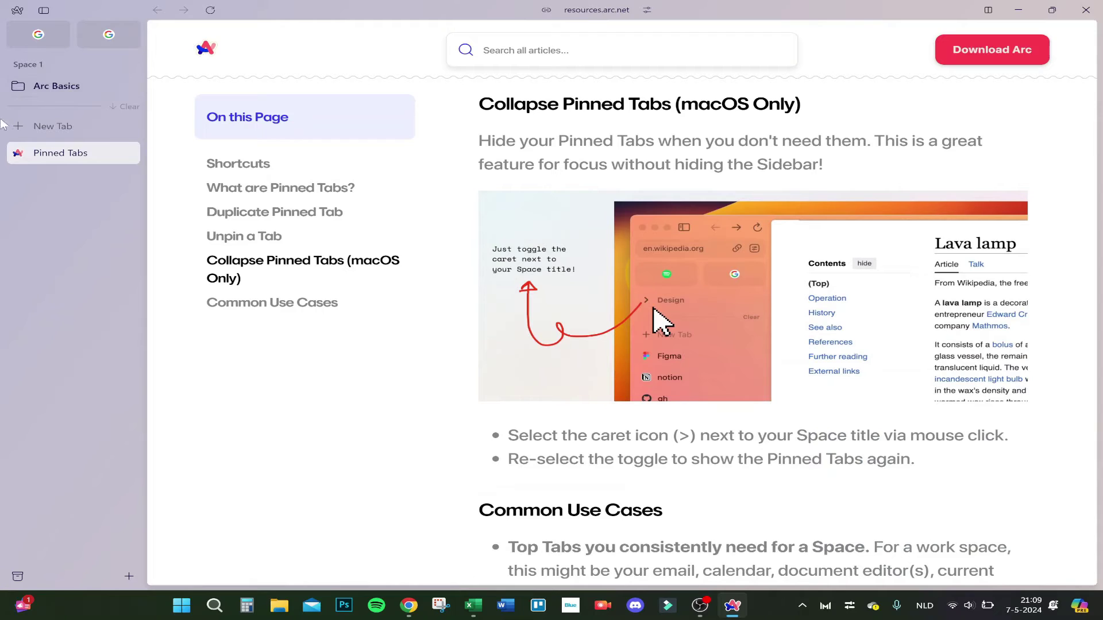
pyautogui.rightClick(31, 91)
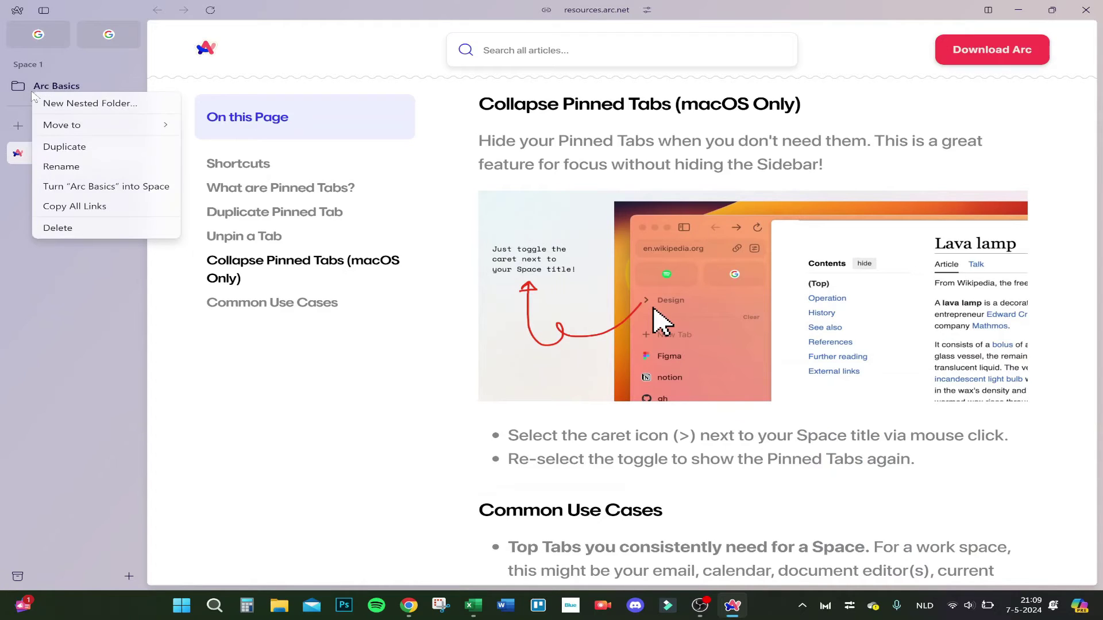
pyautogui.click(120, 105)
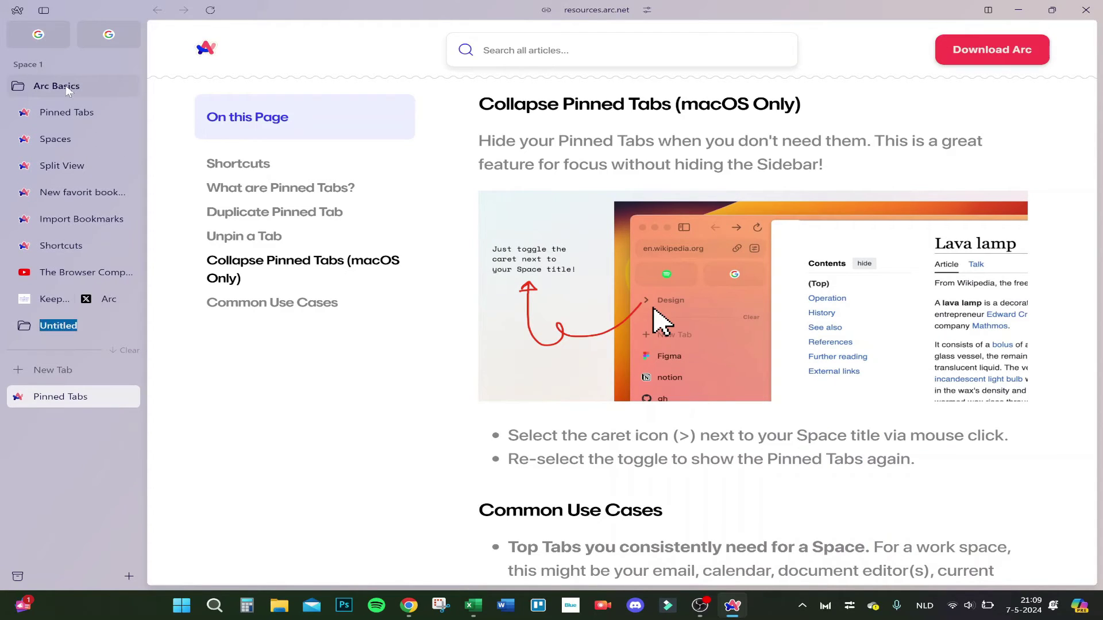
pyautogui.click(66, 89)
pyautogui.rightClick(66, 89)
pyautogui.click(112, 99)
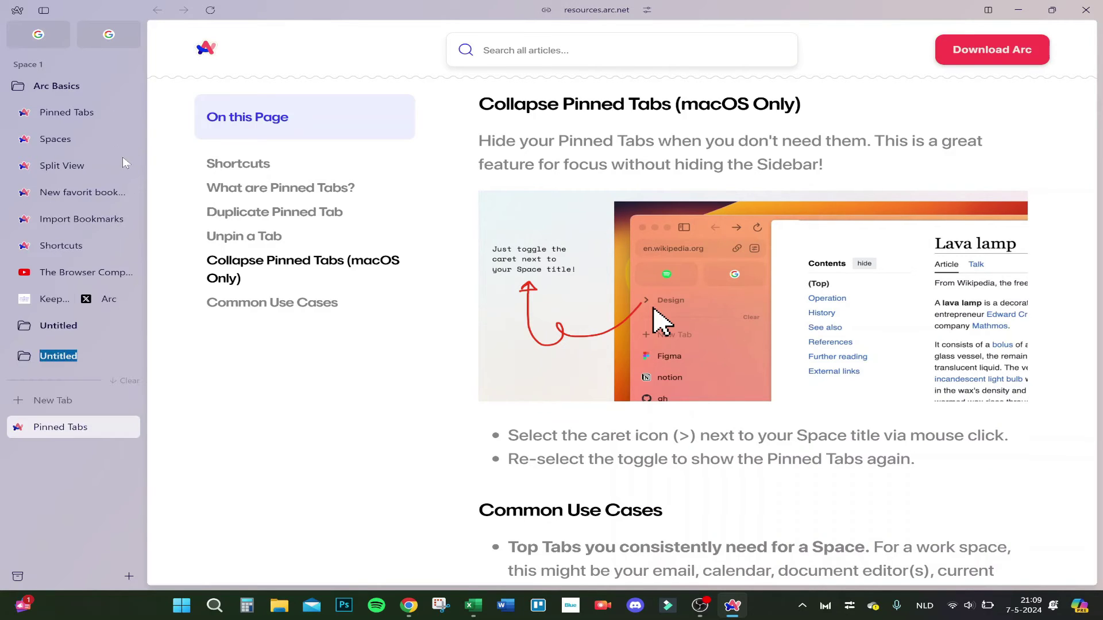
pyautogui.write('NEW FOLDER')
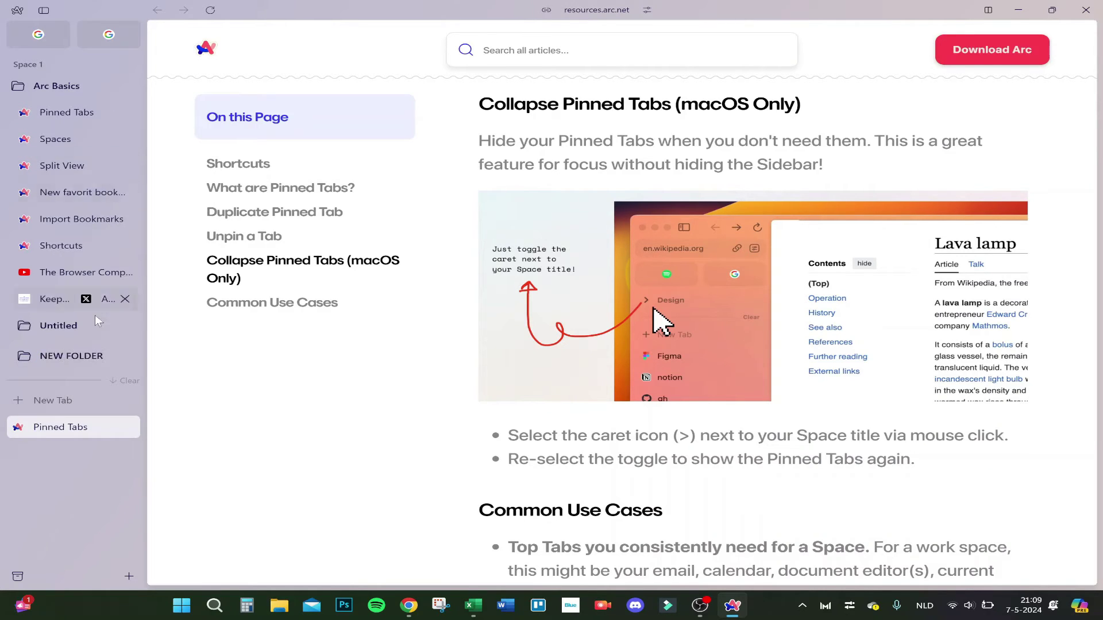
pyautogui.press('Return')
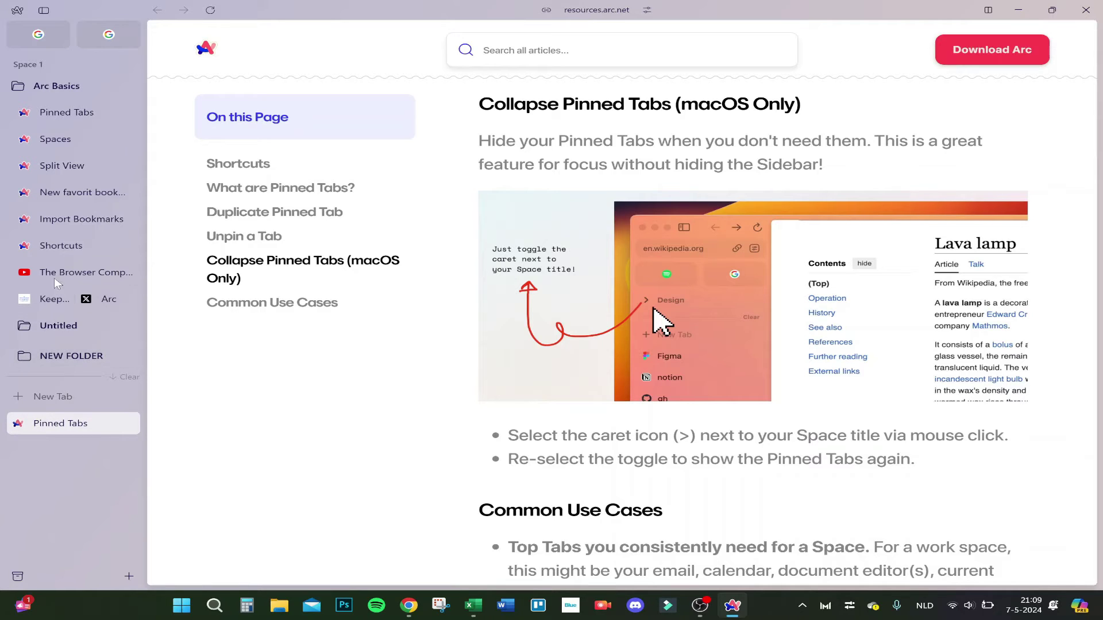
# Step: Open the Shortcuts help tab and drag it into NEW FOLDER
pyautogui.click(56, 252)
pyautogui.moveTo(67, 270); pyautogui.dragTo(48, 357)
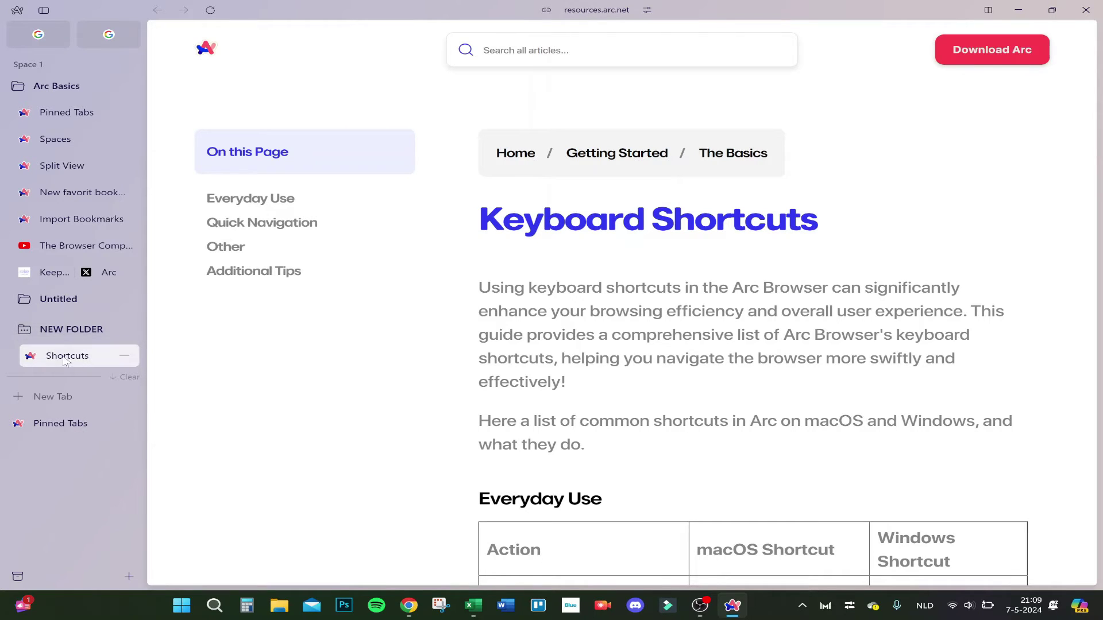
pyautogui.moveTo(65, 357); pyautogui.dragTo(69, 334)
# Step: Put the Shortcuts tab into a new Untitled subfolder inside NEW FOLDER
pyautogui.rightClick(64, 334)
pyautogui.moveTo(171, 369)
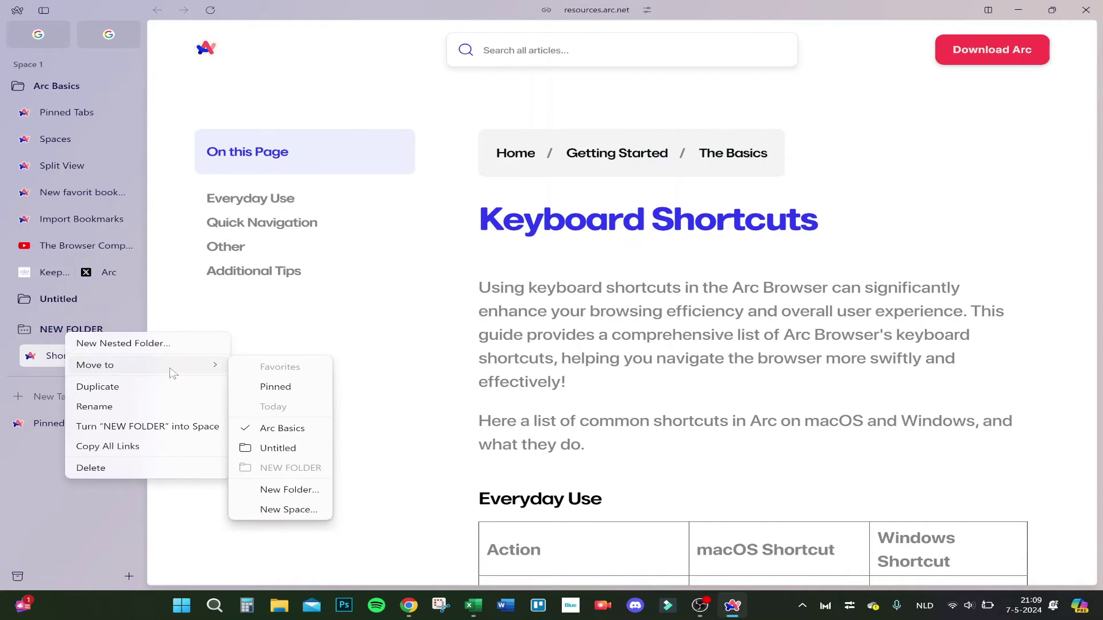
pyautogui.rightClick(57, 361)
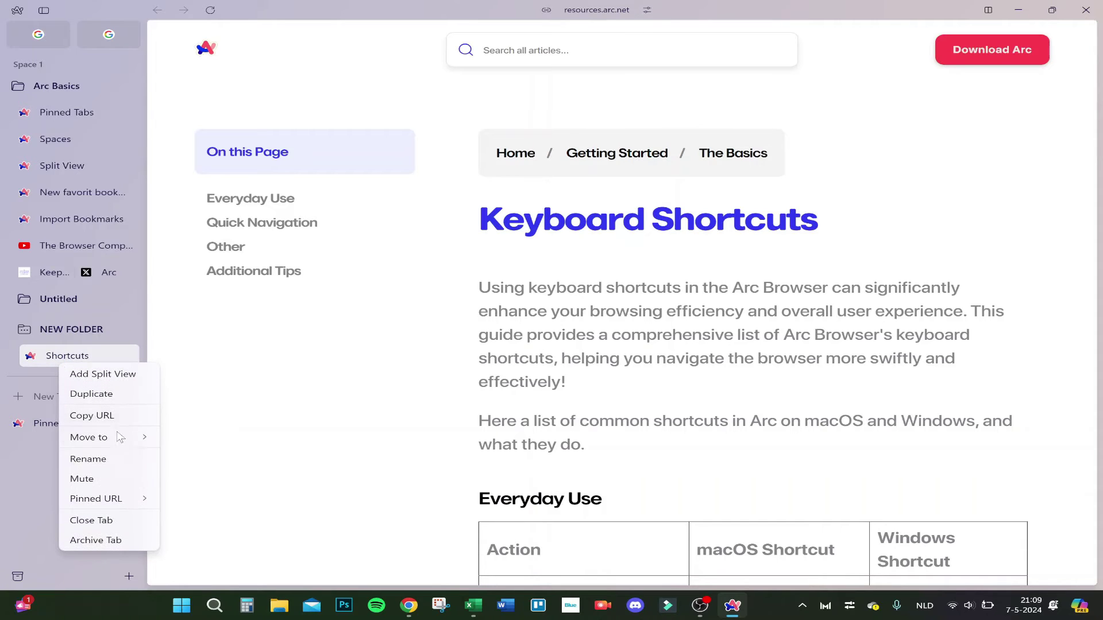
pyautogui.moveTo(137, 438)
pyautogui.click(203, 417)
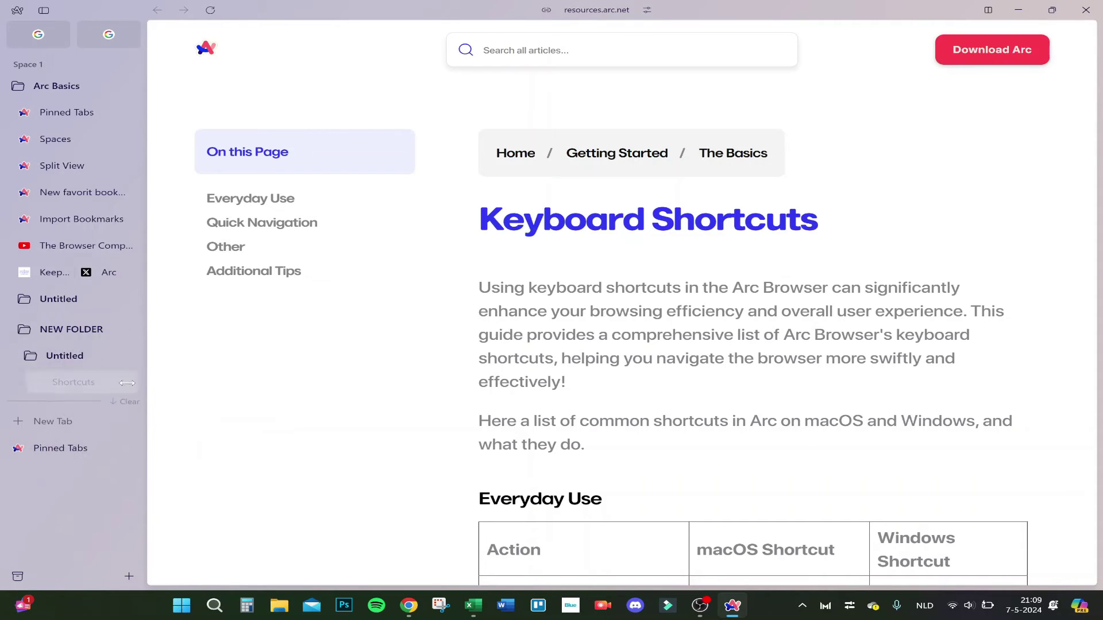
pyautogui.moveTo(73, 359)
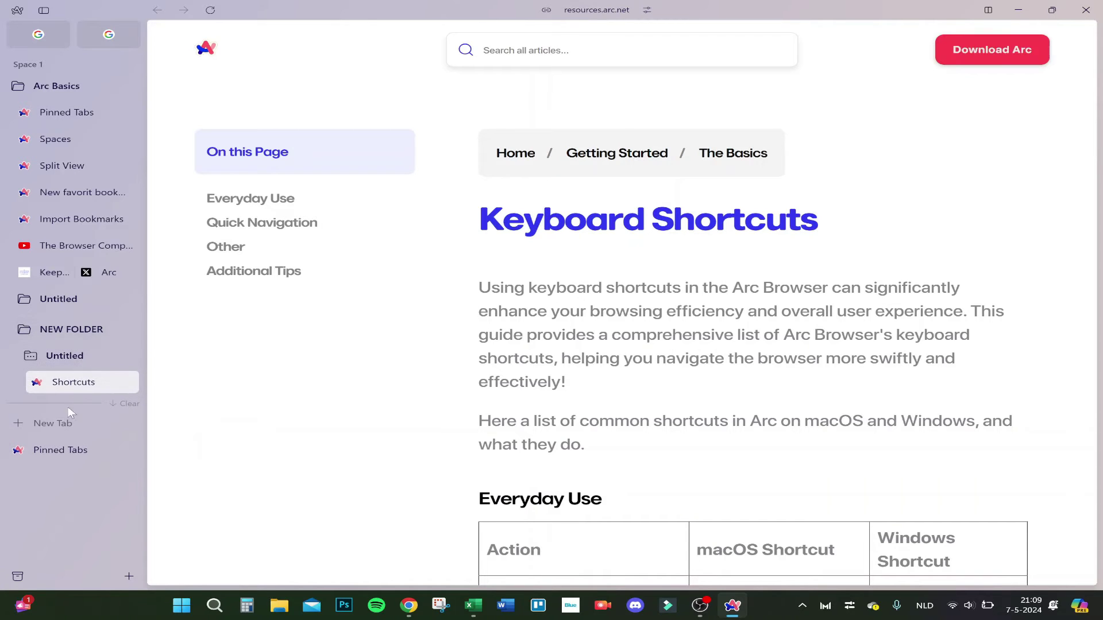
# Step: Open a new tab searching 'google' and accept Google's cookies with 'Alles accepteren'
pyautogui.click(59, 423)
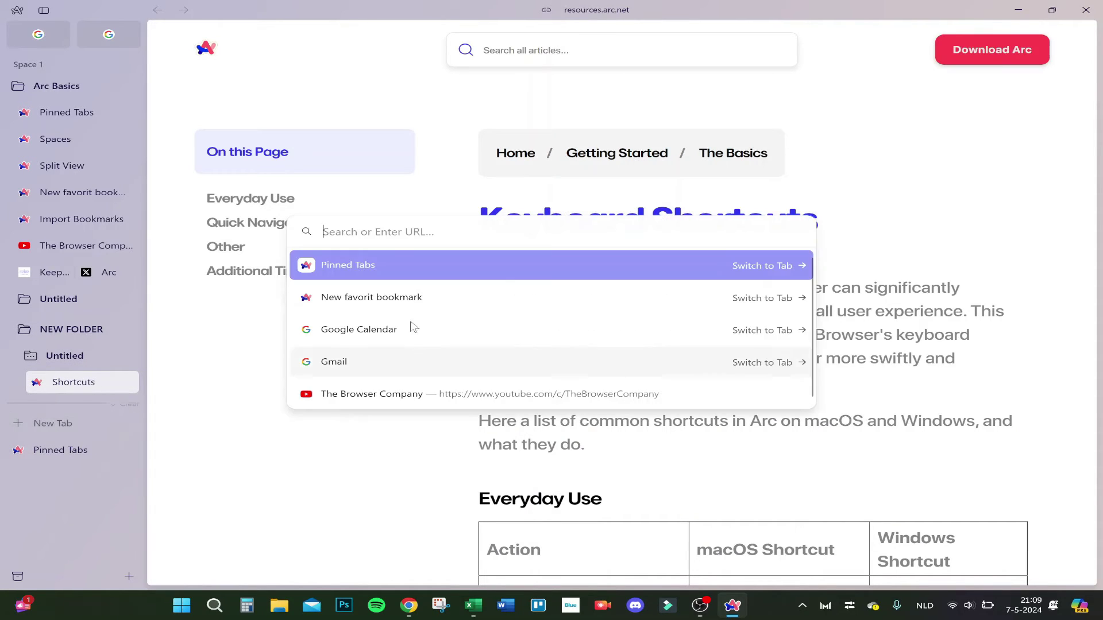
pyautogui.write('google')
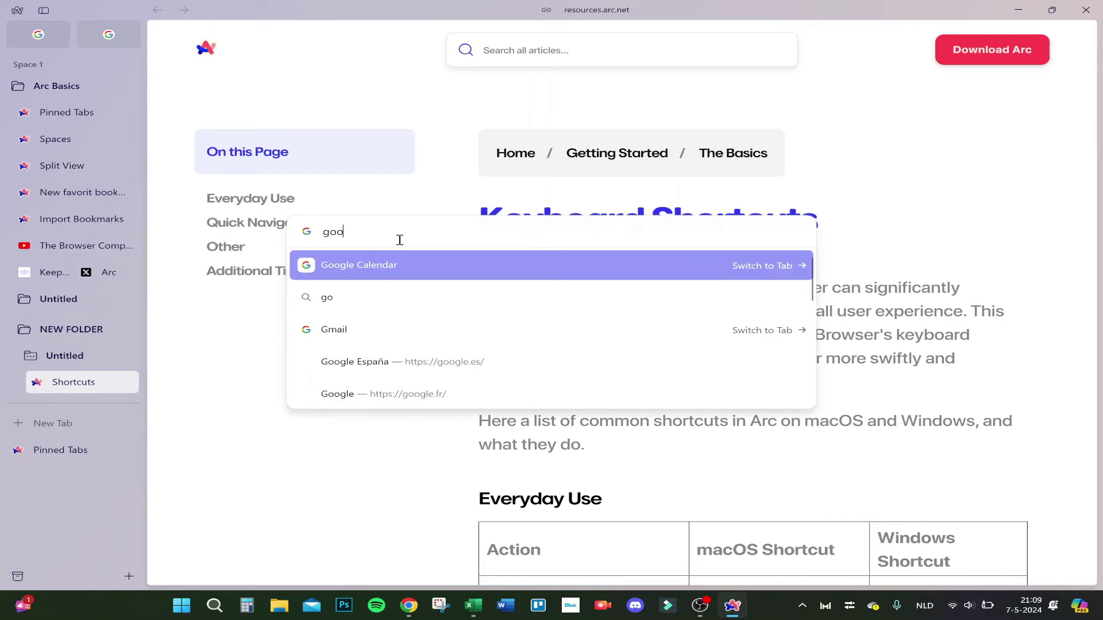
pyautogui.click(377, 294)
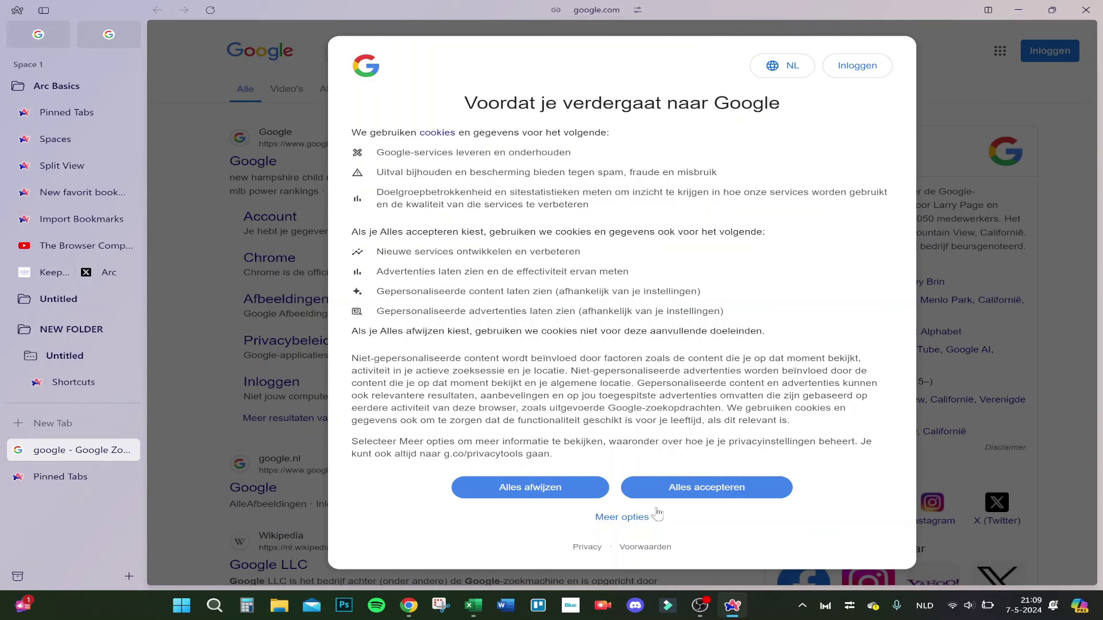
pyautogui.click(706, 488)
# Step: Replace the query with 'arc browser' and run the search
pyautogui.moveTo(429, 56); pyautogui.dragTo(303, 68)
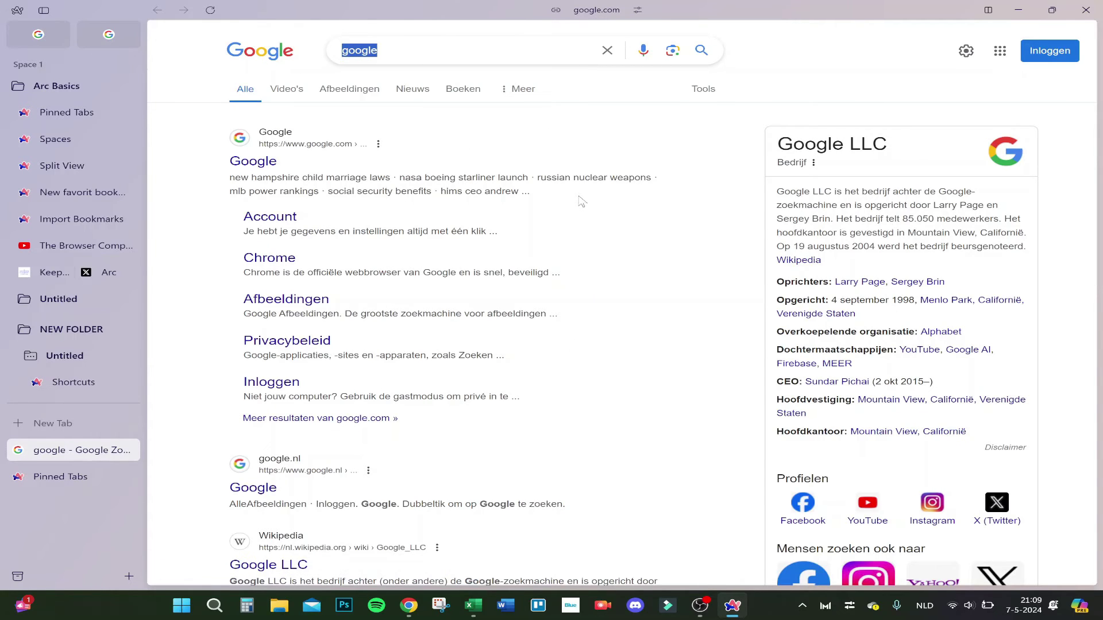
pyautogui.write('arc browser')
pyautogui.press('Return')
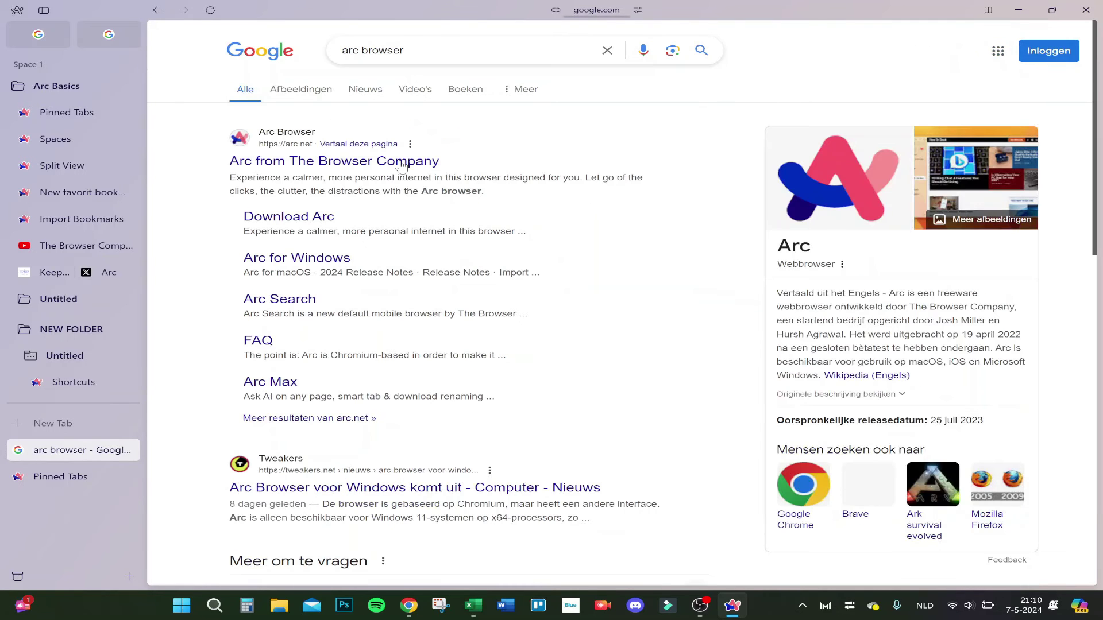
# Step: Open the 'Arc from The Browser Company' result, view the Arc Search App Store page, and go back to arc.net
pyautogui.click(384, 163)
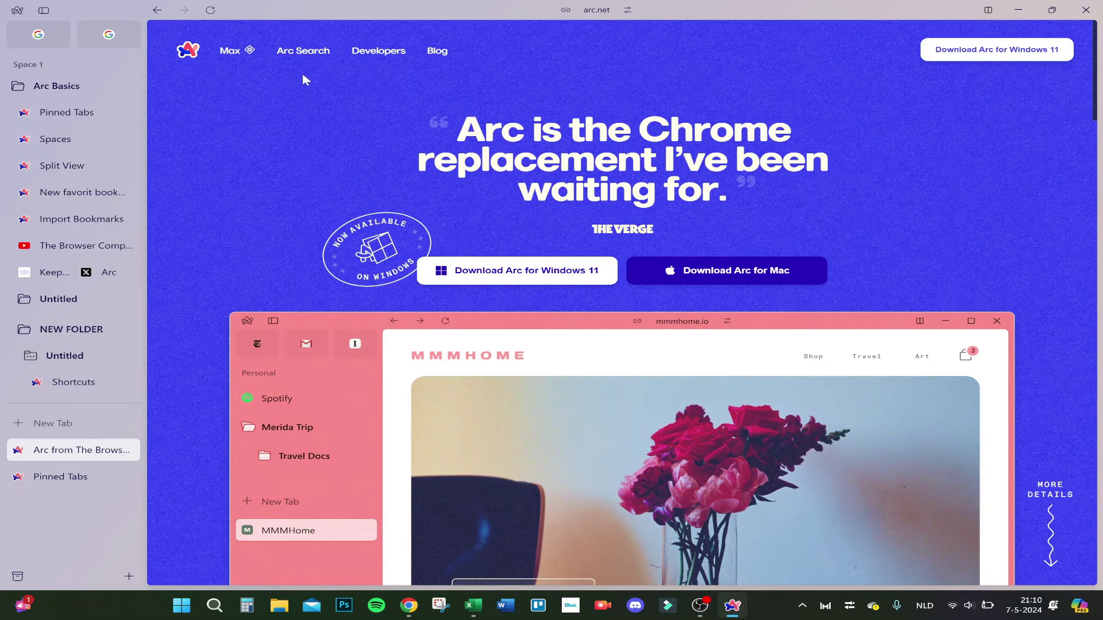
pyautogui.click(302, 52)
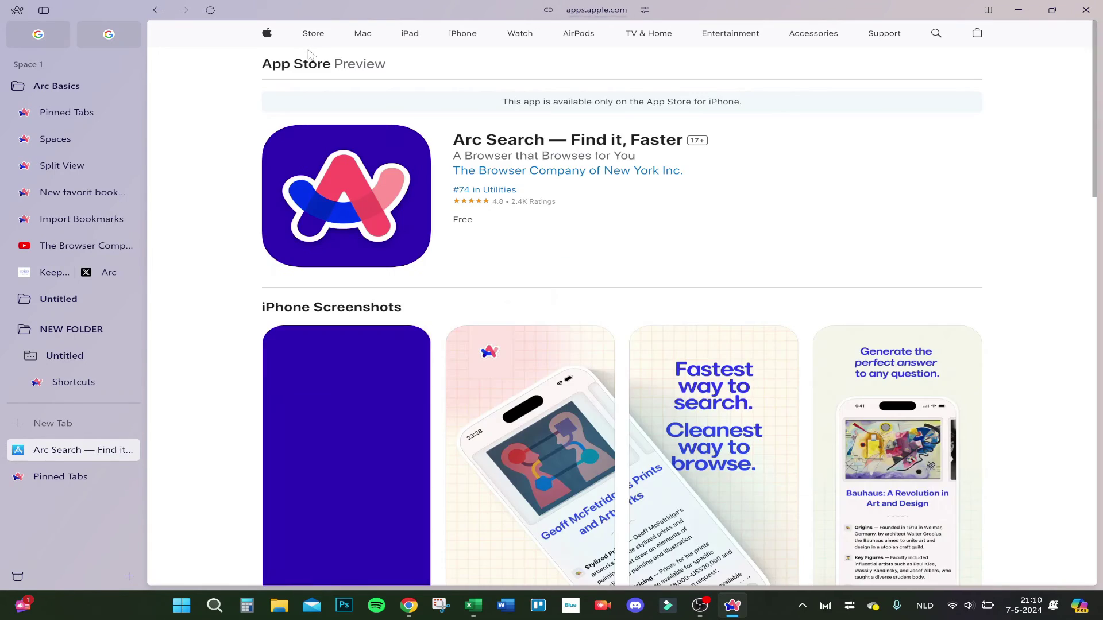
pyautogui.click(157, 10)
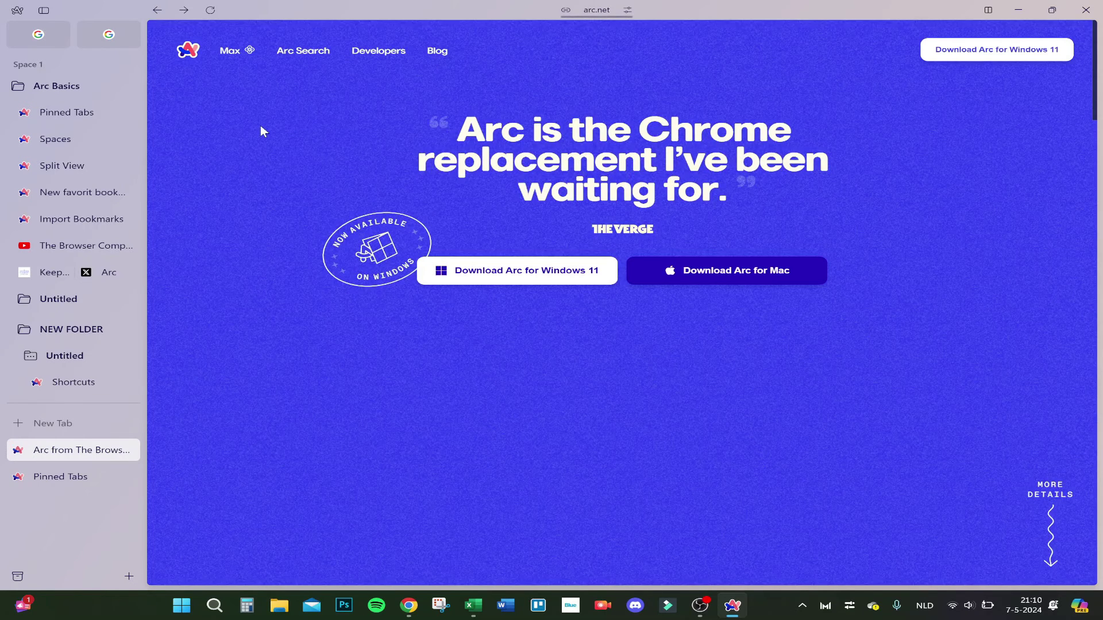
pyautogui.rightClick(260, 125)
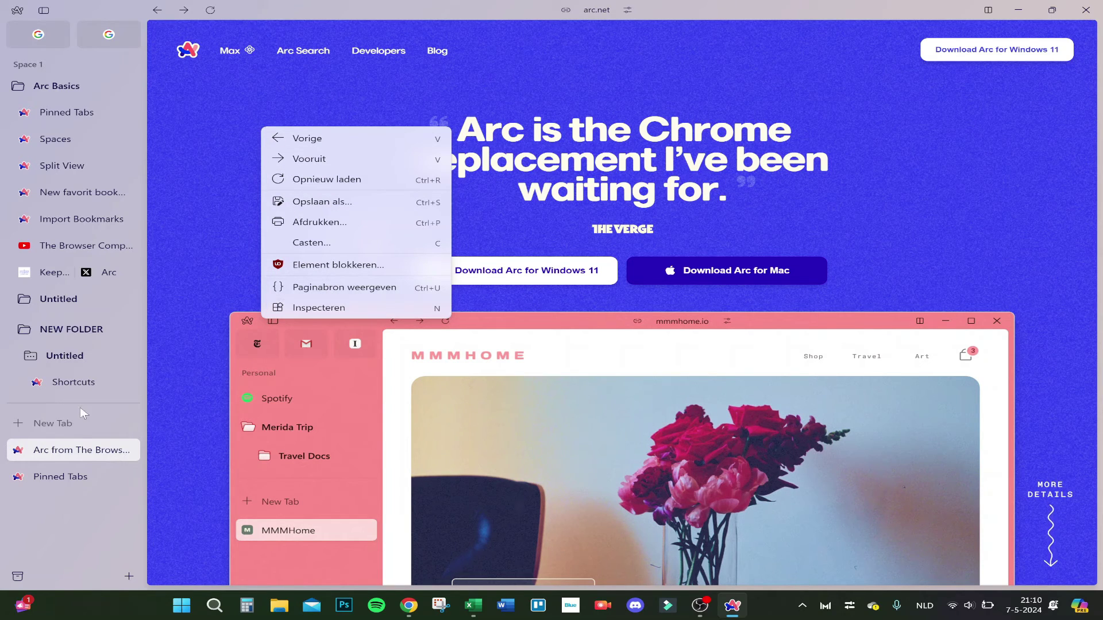
pyautogui.click(72, 442)
pyautogui.rightClick(74, 448)
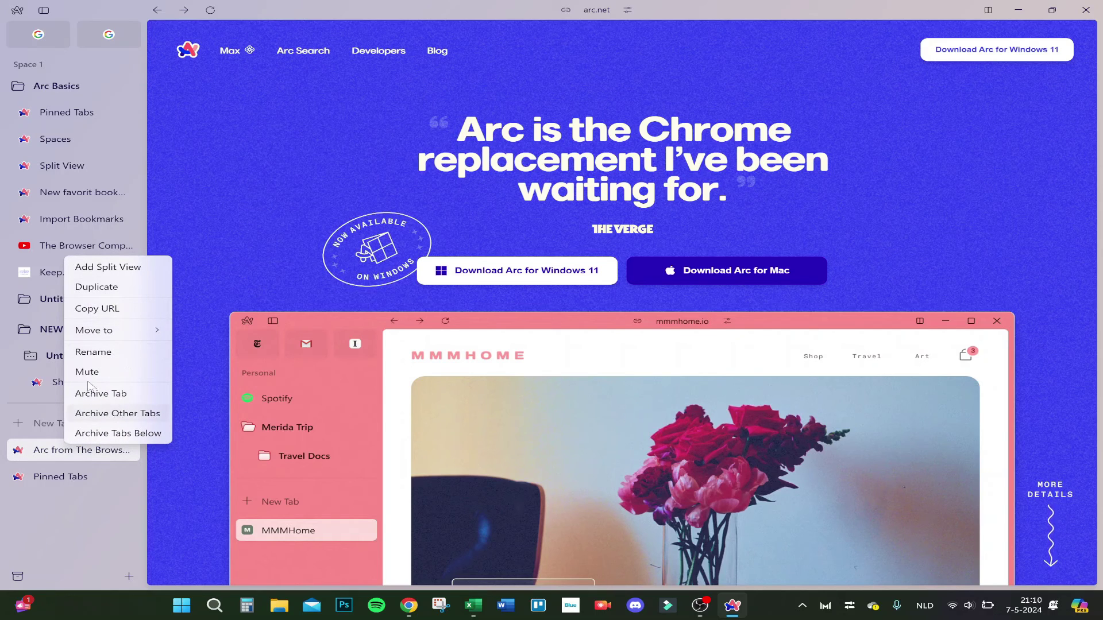
pyautogui.click(43, 457)
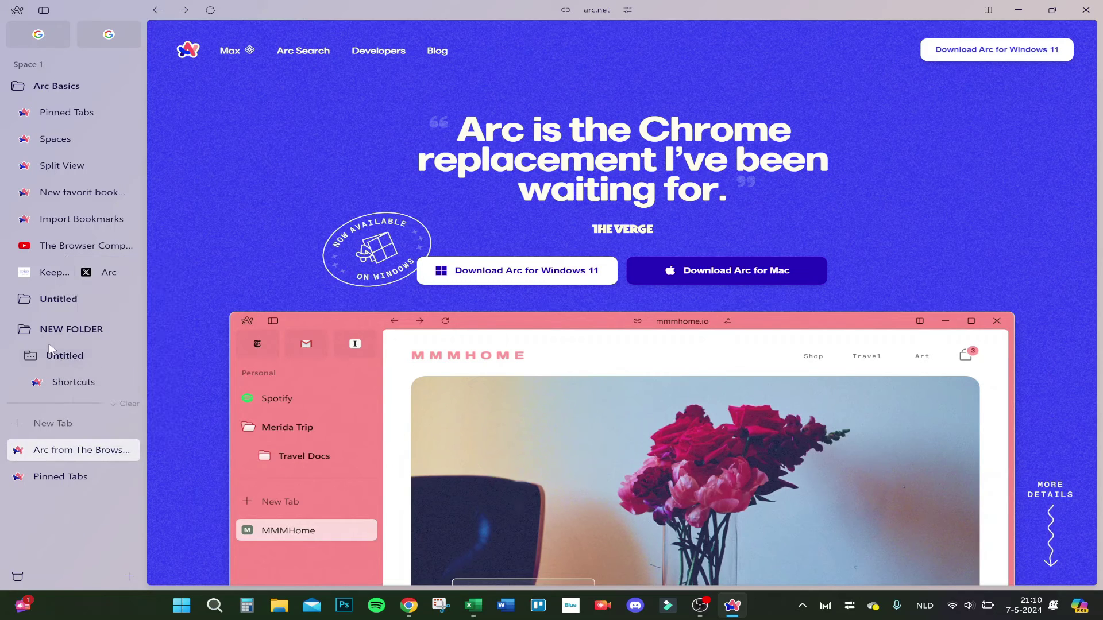
pyautogui.rightClick(53, 455)
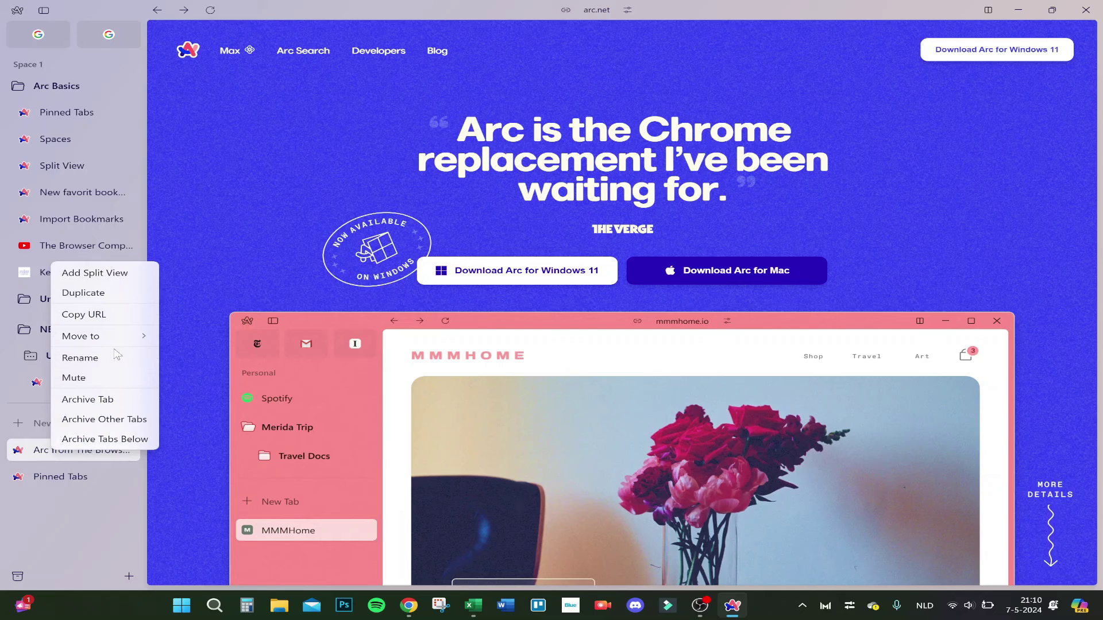
pyautogui.click(280, 187)
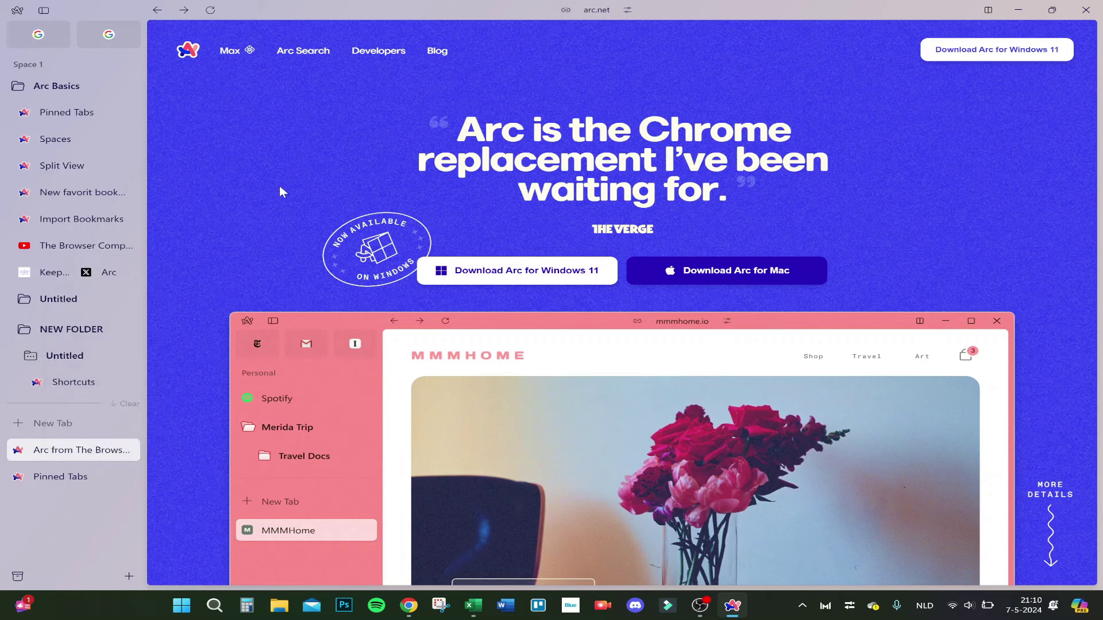
# Step: Open a new incognito window from the Arc logo menu
pyautogui.click(15, 11)
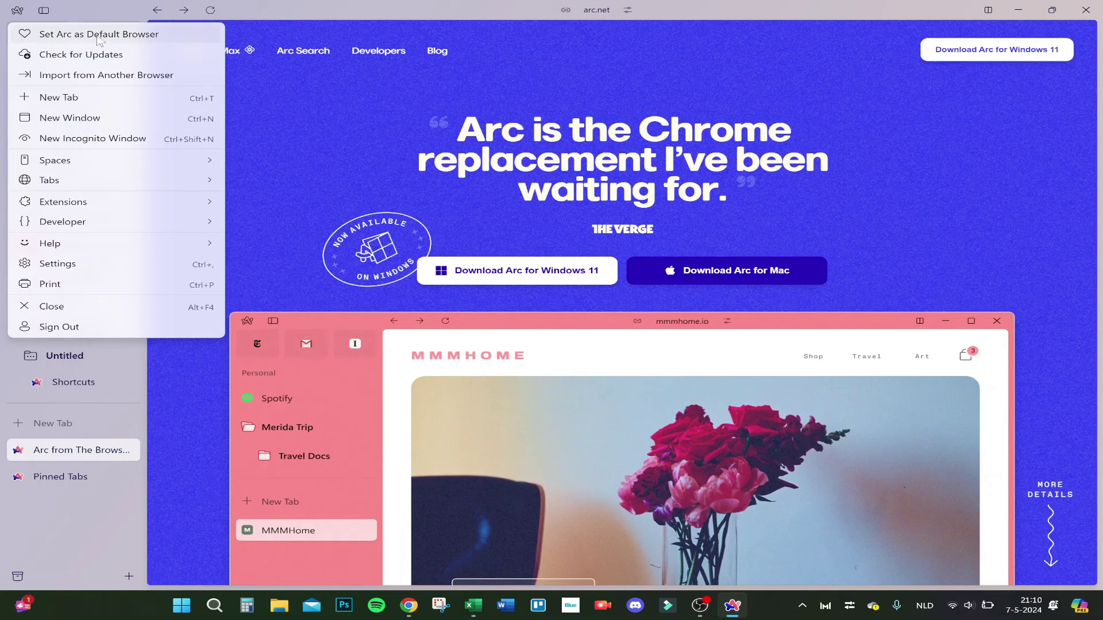
pyautogui.click(356, 115)
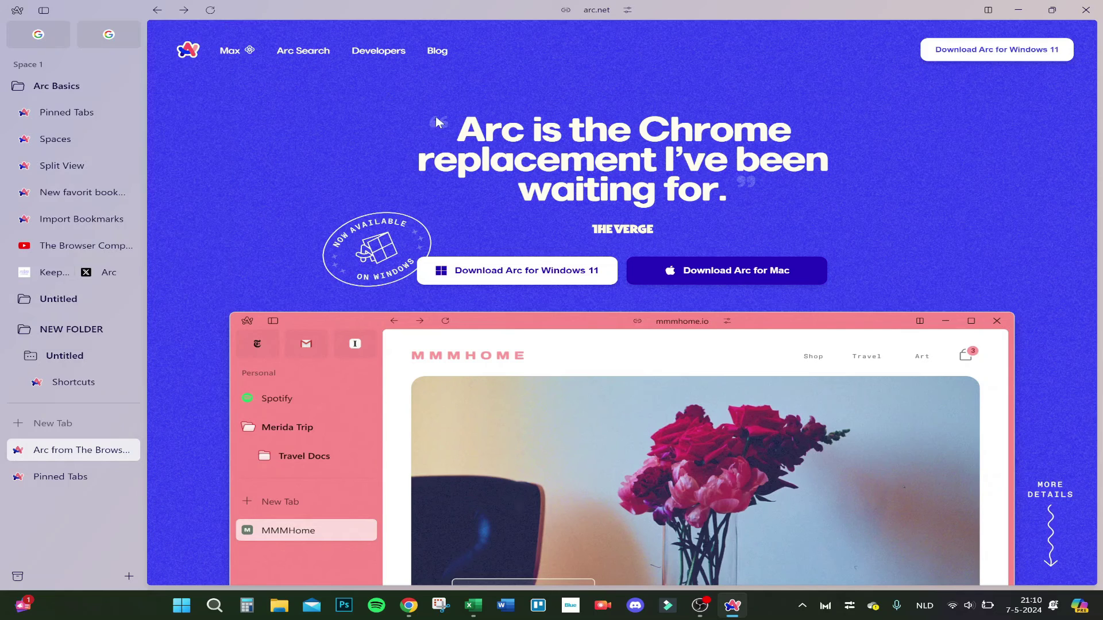
pyautogui.click(18, 10)
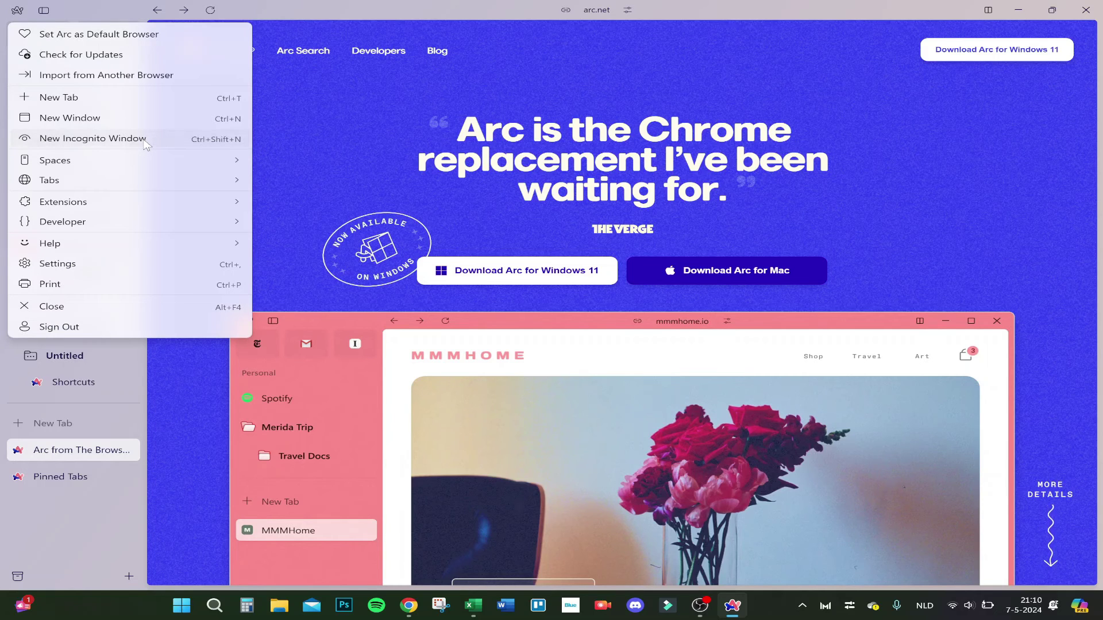
pyautogui.click(146, 145)
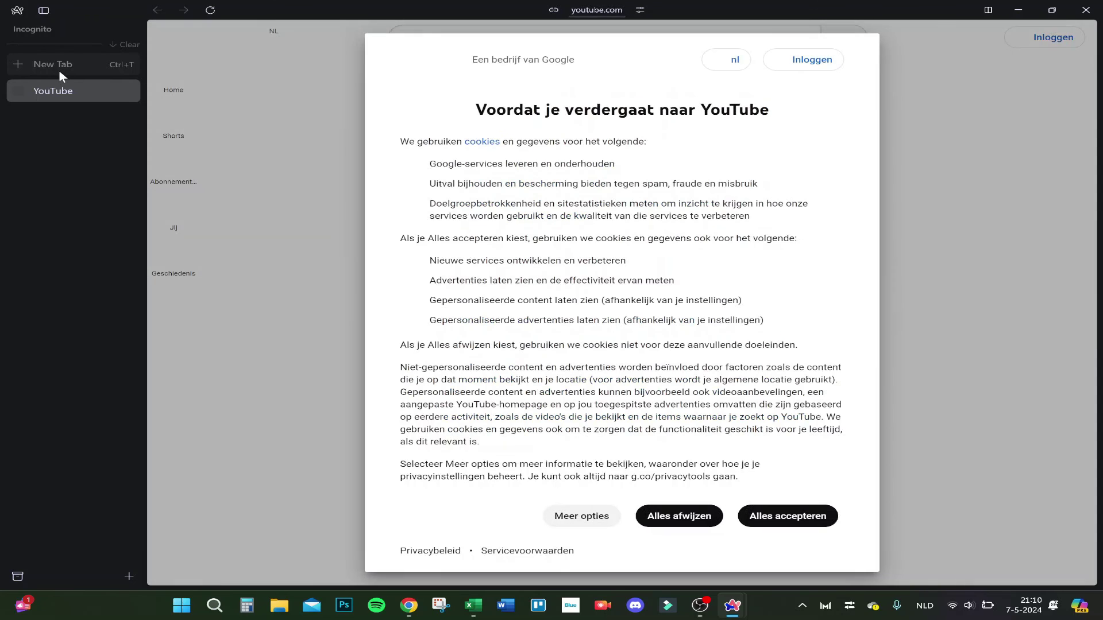
# Step: Open a new incognito tab with a Google search for 'google', dropping the autocompleted .es suffix
pyautogui.click(59, 71)
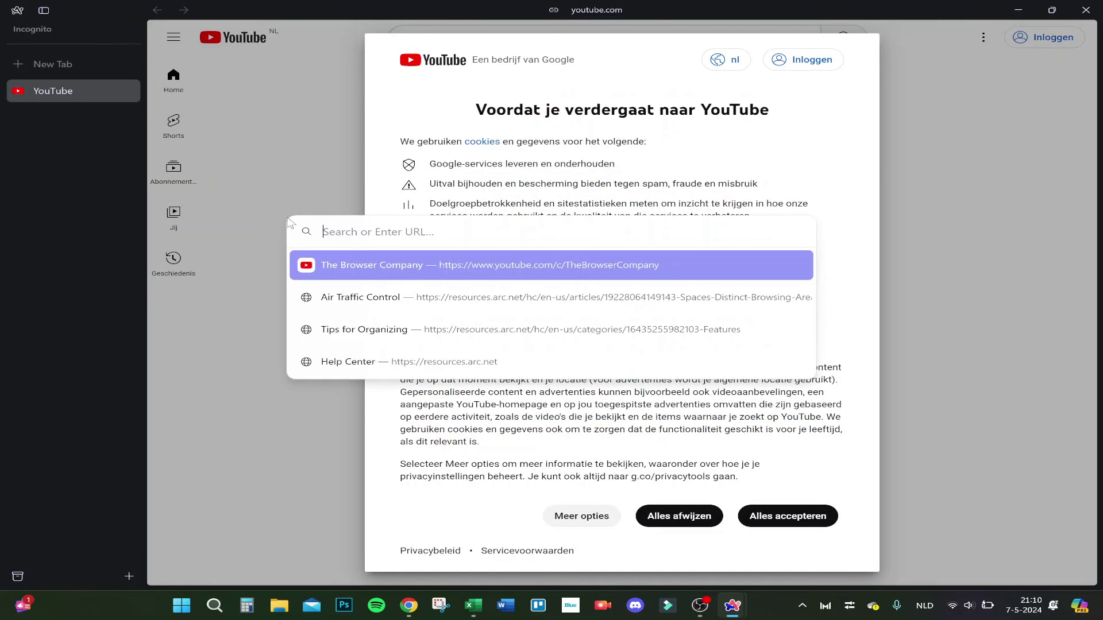
pyautogui.write('google')
pyautogui.press('Delete')
pyautogui.press('Return')
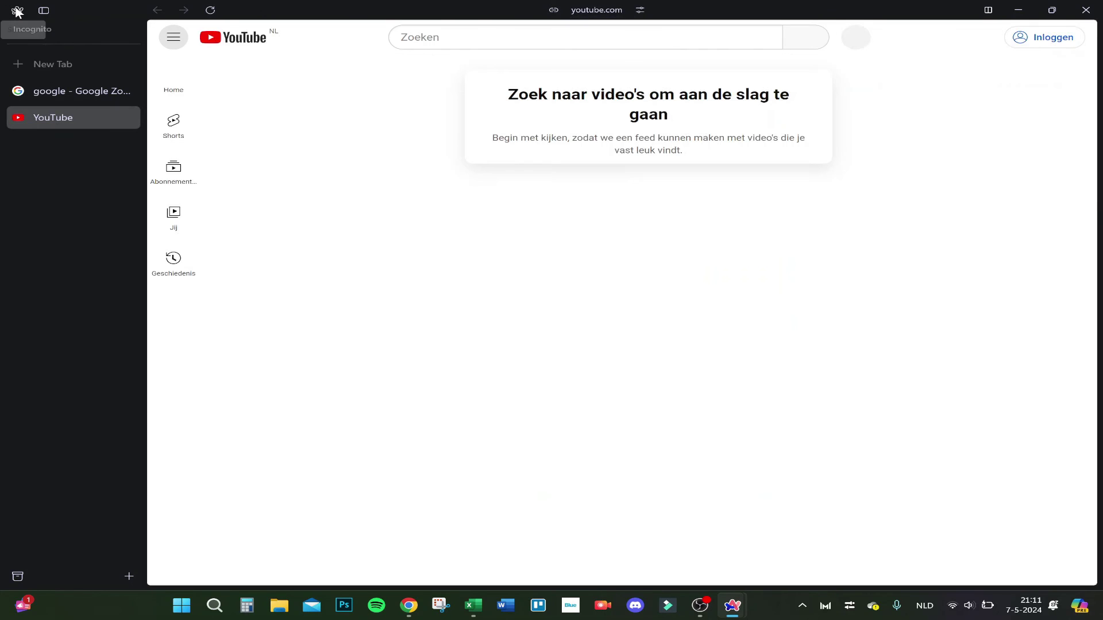
pyautogui.click(17, 11)
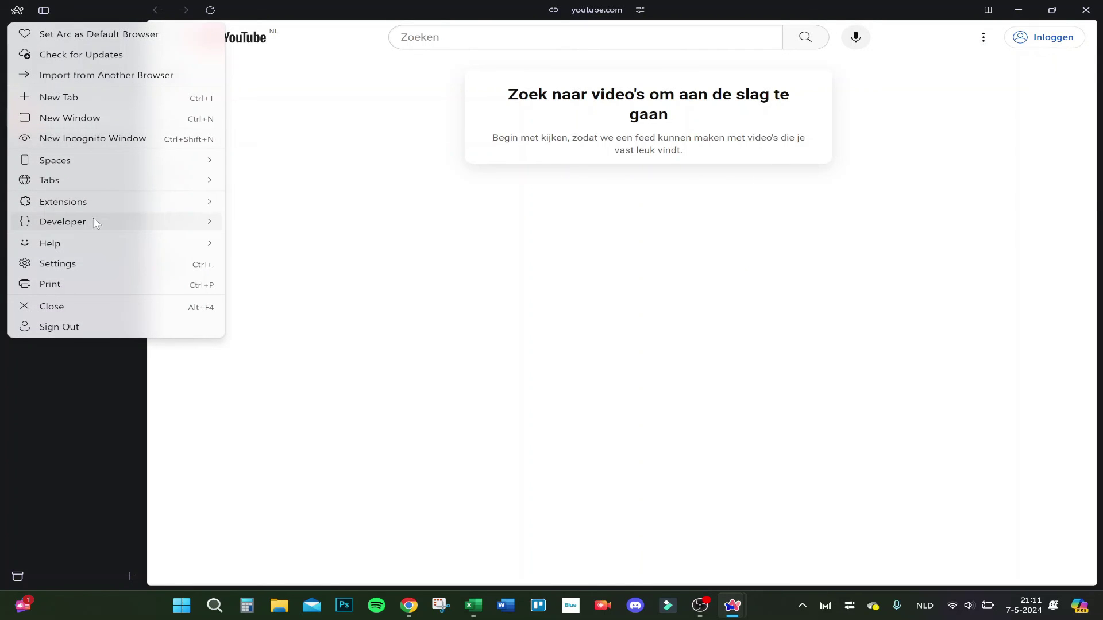
pyautogui.moveTo(171, 241)
pyautogui.click(160, 264)
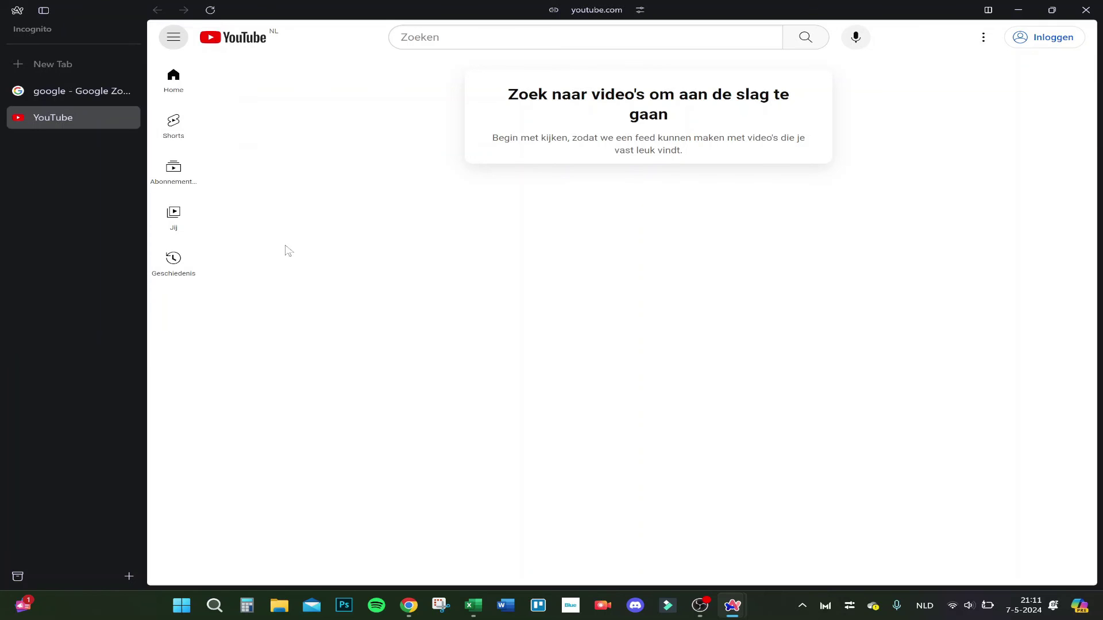
pyautogui.scroll(-6, 618, 254)
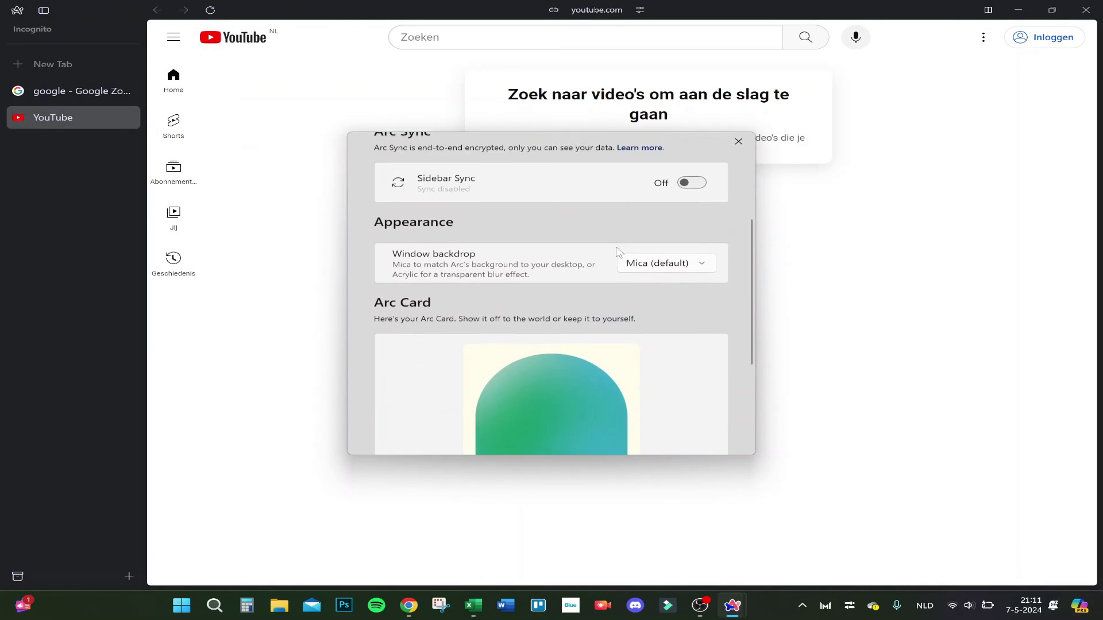
pyautogui.click(738, 142)
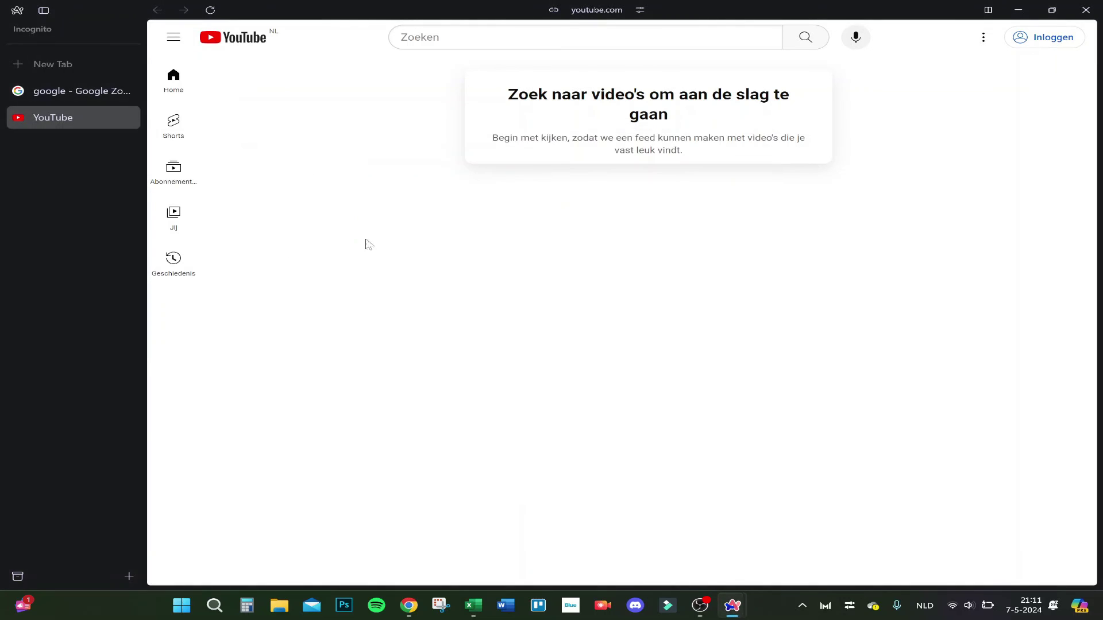